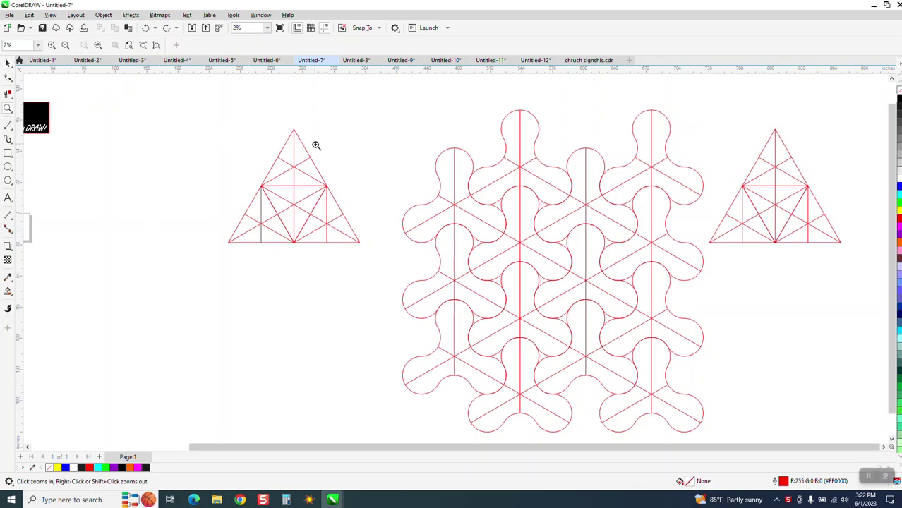
# - Survey the red tile pattern, then zoom in close on the left construction triangle
pyautogui.moveTo(395, 147); pyautogui.dragTo(542, 266)
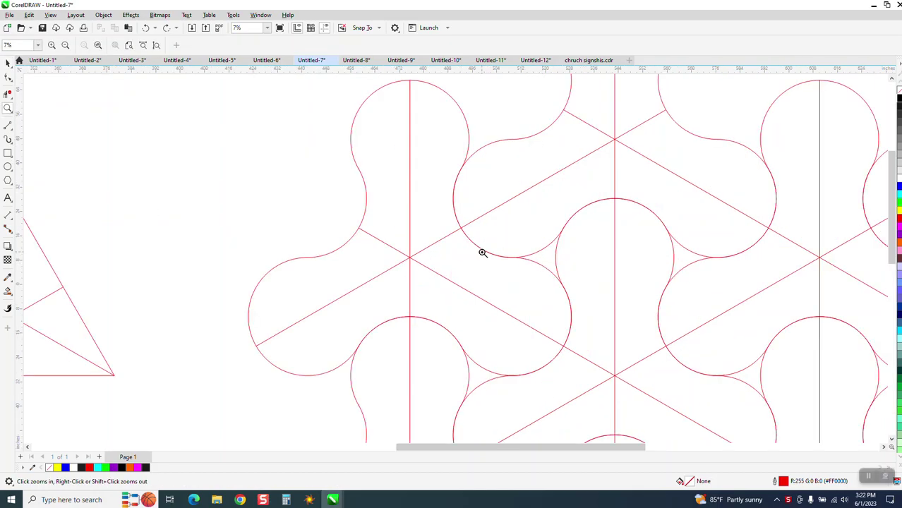
pyautogui.scroll(-3, 473, 246)
pyautogui.scroll(-1, 465, 238)
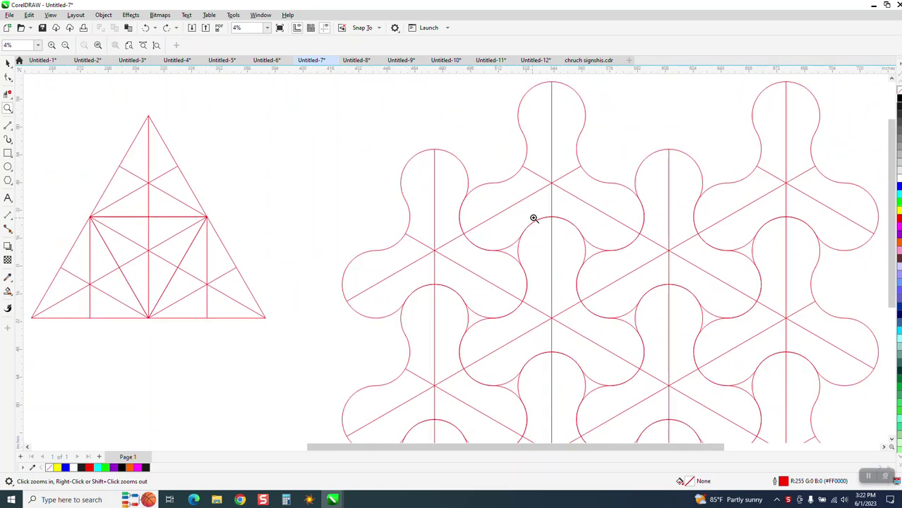
pyautogui.scroll(-1, 497, 207)
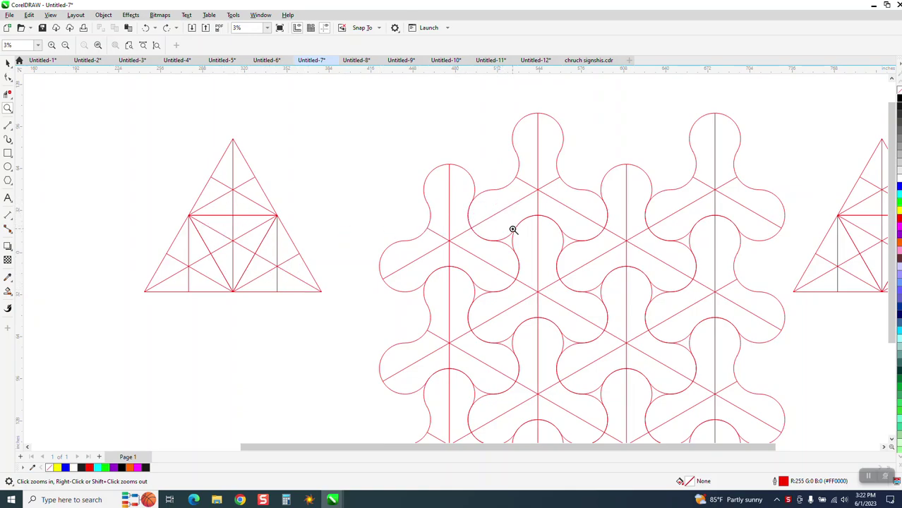
pyautogui.scroll(-1, 537, 189)
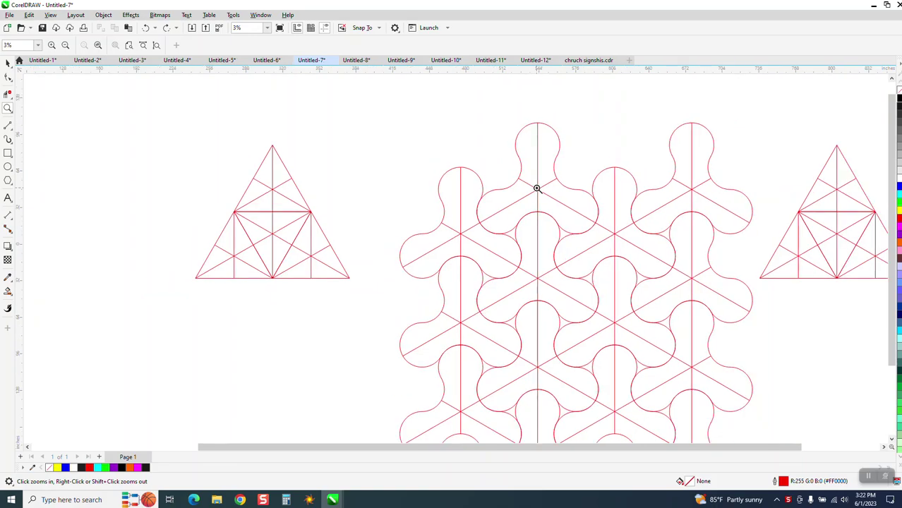
pyautogui.scroll(-1, 537, 189)
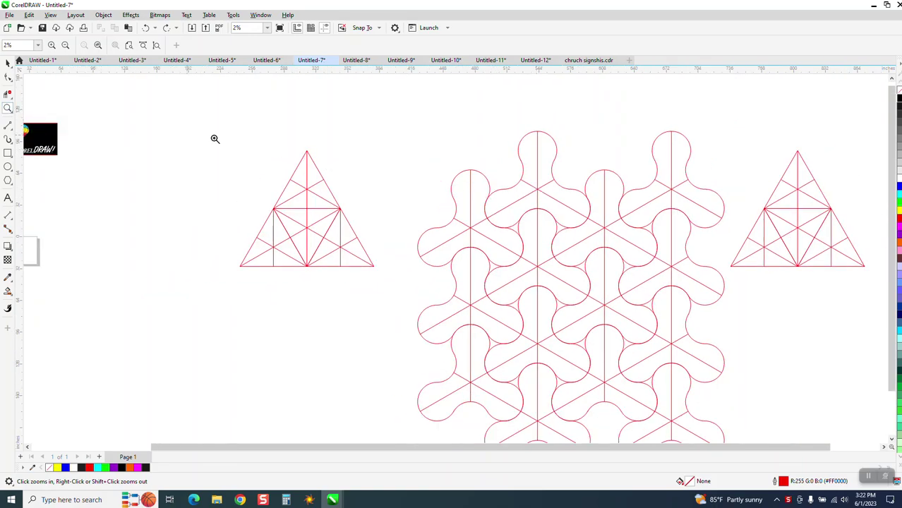
pyautogui.moveTo(240, 138); pyautogui.dragTo(431, 305)
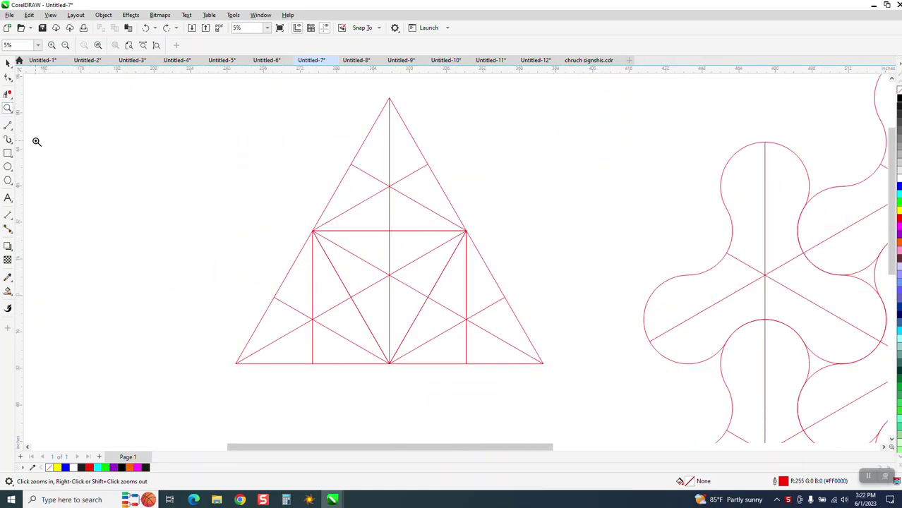
# - Draw a snapped circle at the triangle's top node and copy it onto the right, left and bottom-centre nodes
pyautogui.click(8, 167)
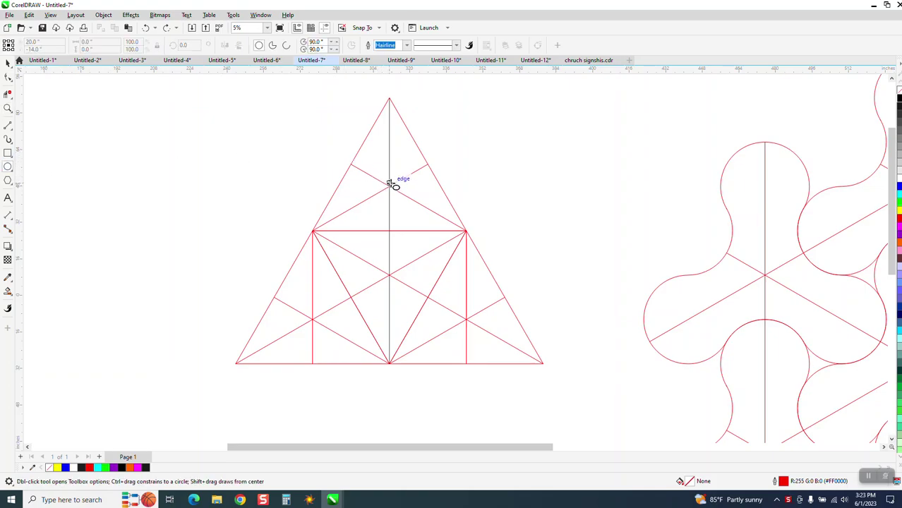
pyautogui.moveTo(388, 186); pyautogui.dragTo(379, 230)
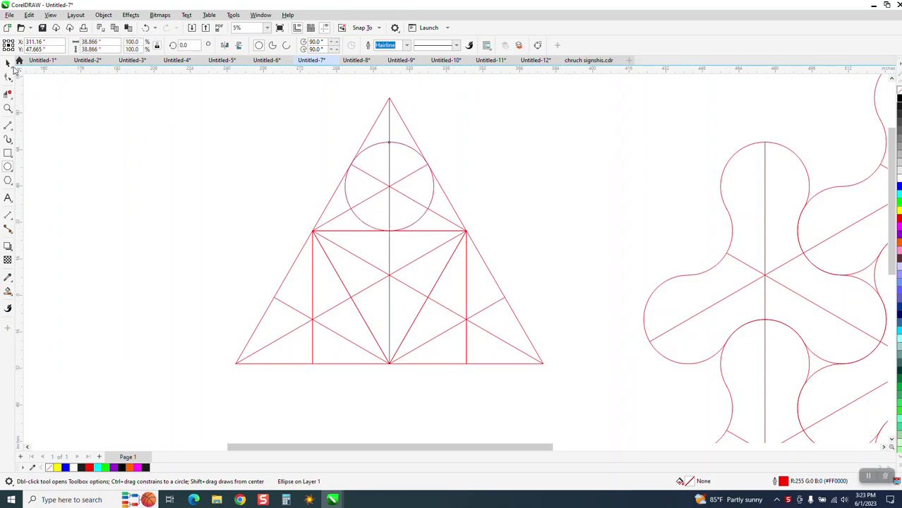
pyautogui.press('space')
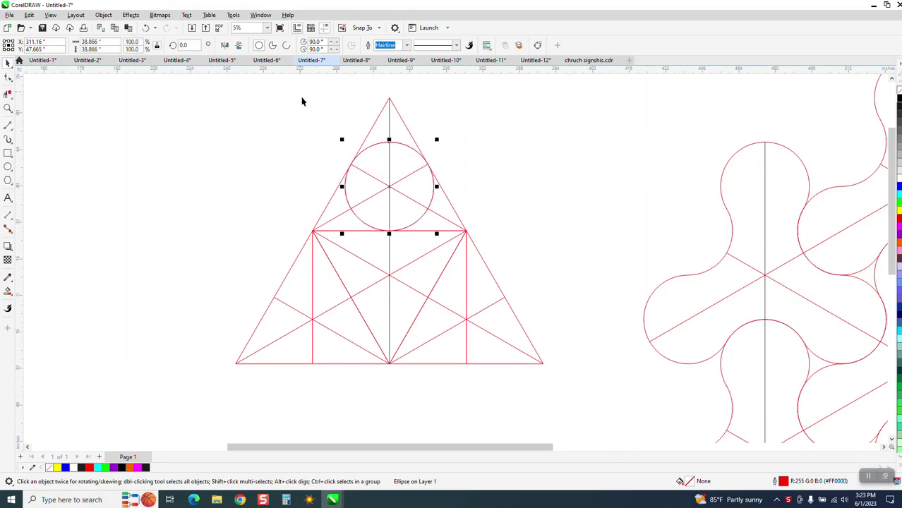
pyautogui.moveTo(390, 190)
pyautogui.mouseDown()
pyautogui.moveTo(312, 302)
pyautogui.moveTo(321, 312)
pyautogui.moveTo(311, 319)
pyautogui.moveTo(458, 326)
pyautogui.moveTo(473, 316)
pyautogui.moveTo(466, 232)
pyautogui.mouseUp()
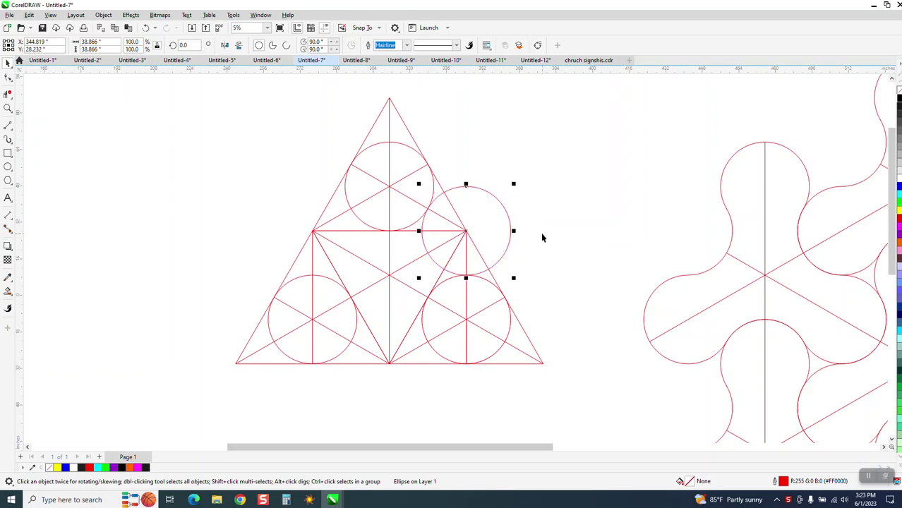
pyautogui.moveTo(466, 230); pyautogui.dragTo(315, 237)
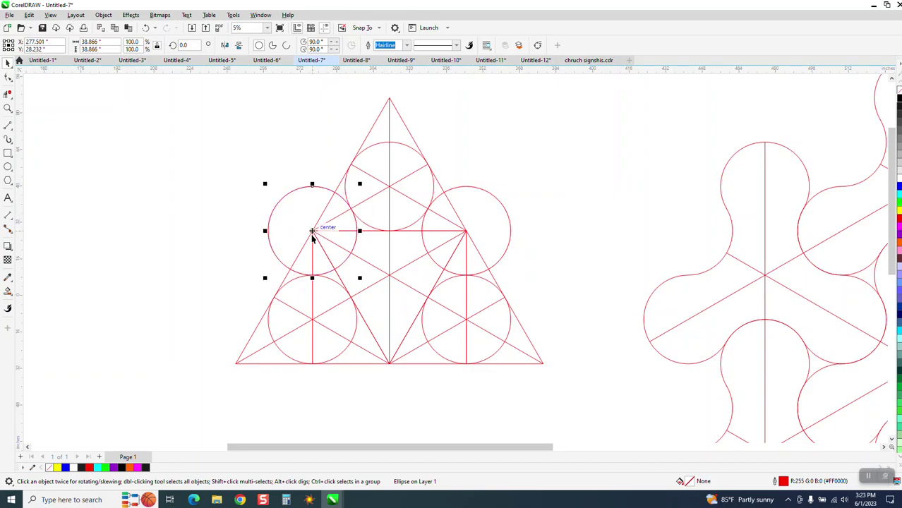
pyautogui.moveTo(312, 232); pyautogui.dragTo(389, 365)
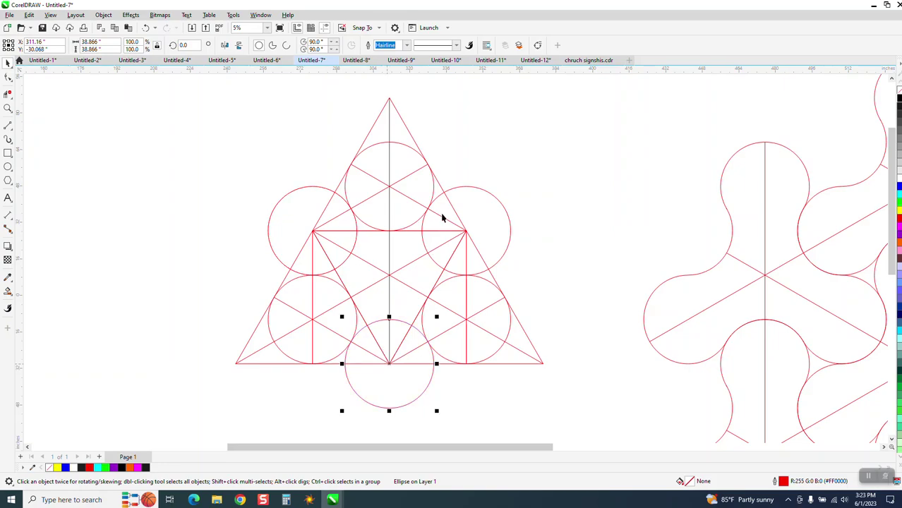
pyautogui.click(410, 134)
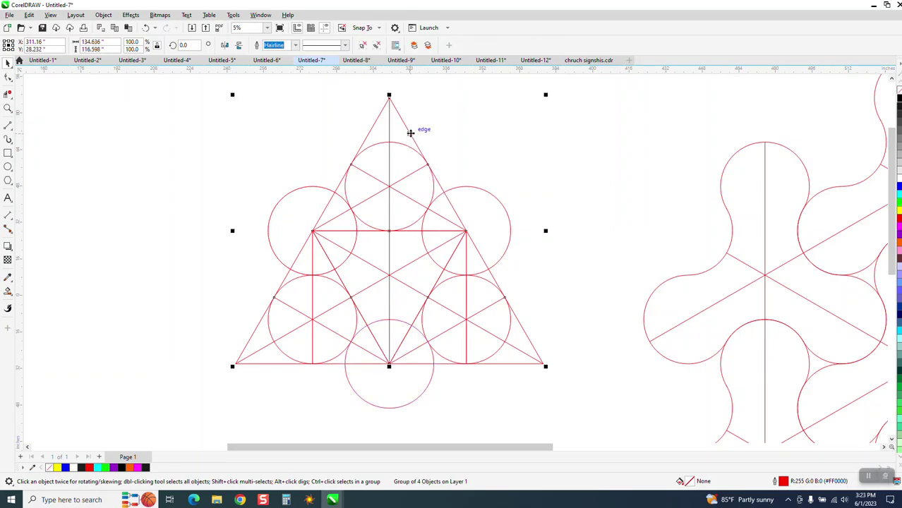
# - Nudge the triangle left and draw a vertical and two diagonal lines joining opposite circle centres
pyautogui.press('Left')
pyautogui.press('Left')
pyautogui.press('Left')
pyautogui.press('Left')
pyautogui.press('Left')
pyautogui.press('Left')
pyautogui.press('Left')
pyautogui.press('Left')
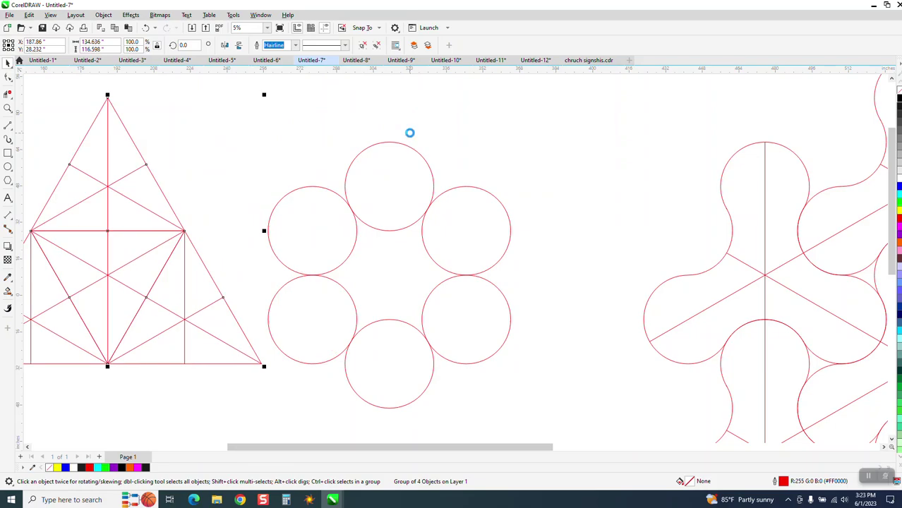
pyautogui.scroll(-1, 215, 173)
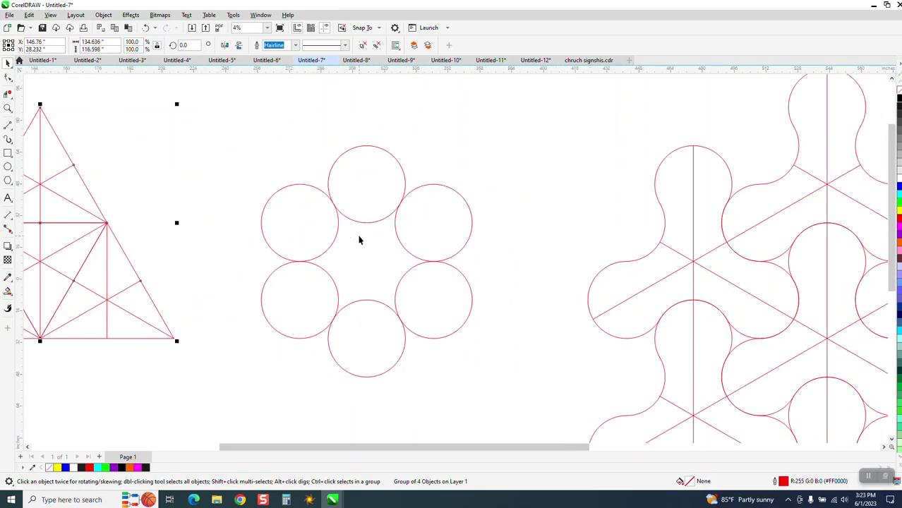
pyautogui.click(11, 131)
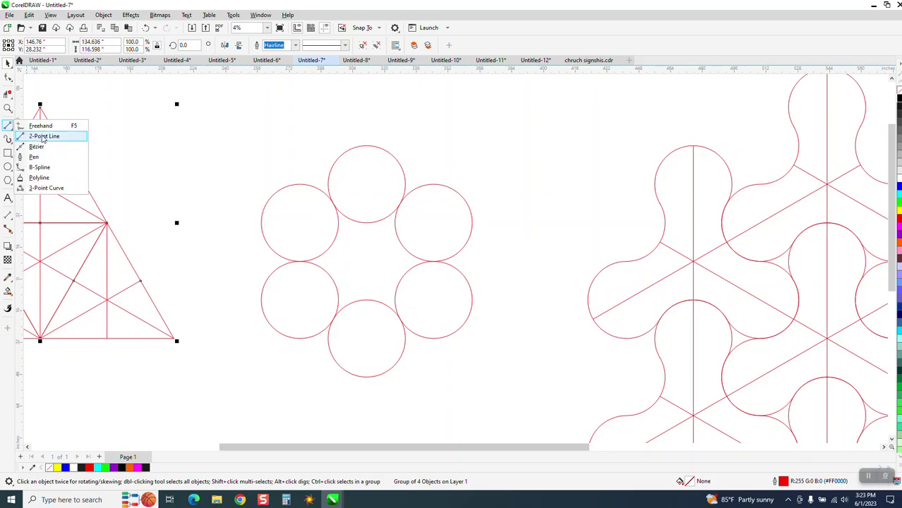
pyautogui.click(42, 136)
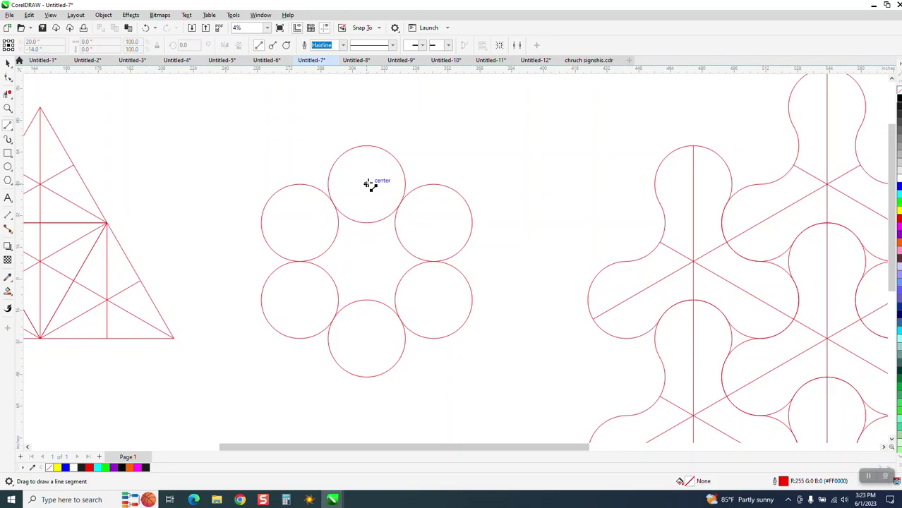
pyautogui.moveTo(368, 185); pyautogui.dragTo(366, 342)
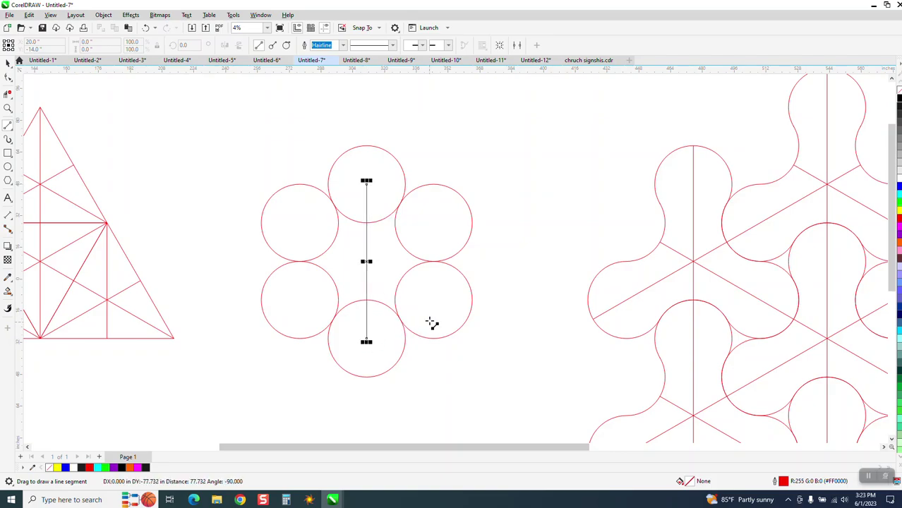
pyautogui.moveTo(435, 302); pyautogui.dragTo(297, 221)
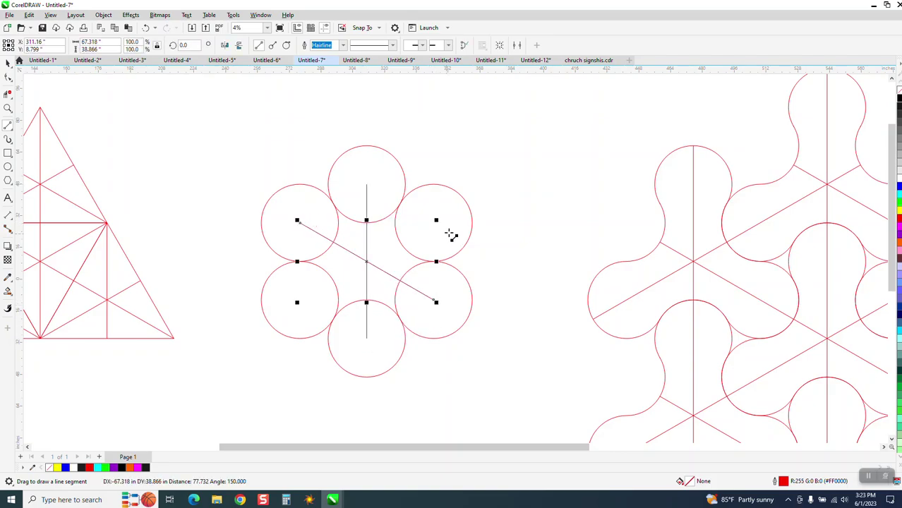
pyautogui.click(278, 349)
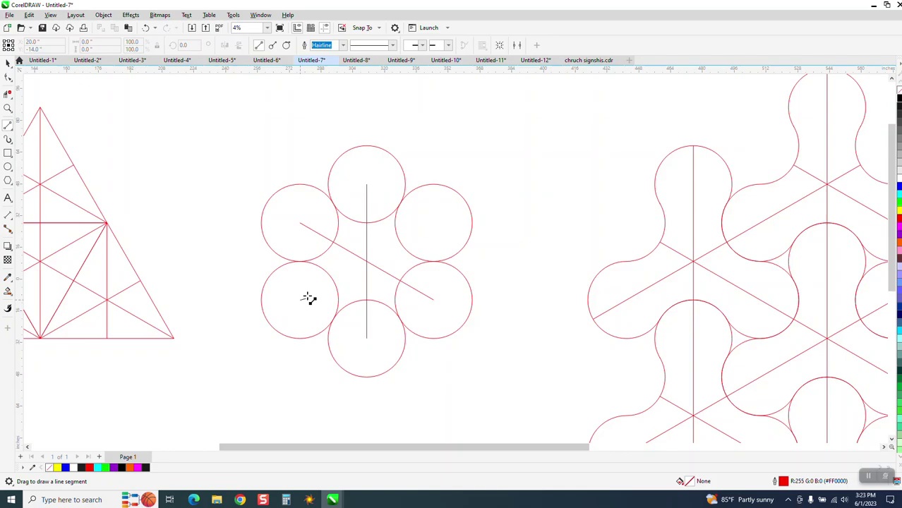
pyautogui.moveTo(310, 297); pyautogui.dragTo(435, 221)
pyautogui.click(8, 62)
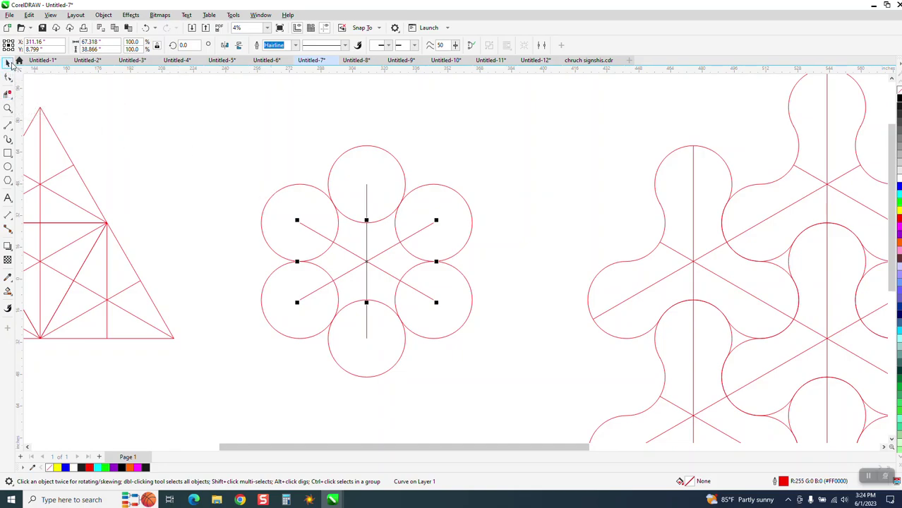
# - Extend the vertical line's top and bottom ends beyond the circle ring
pyautogui.click(368, 188)
pyautogui.click(368, 200)
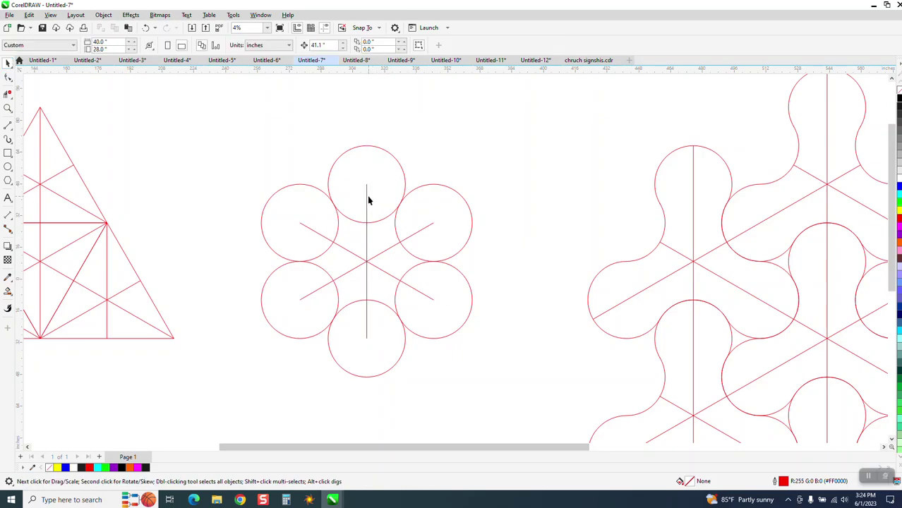
pyautogui.click(367, 201)
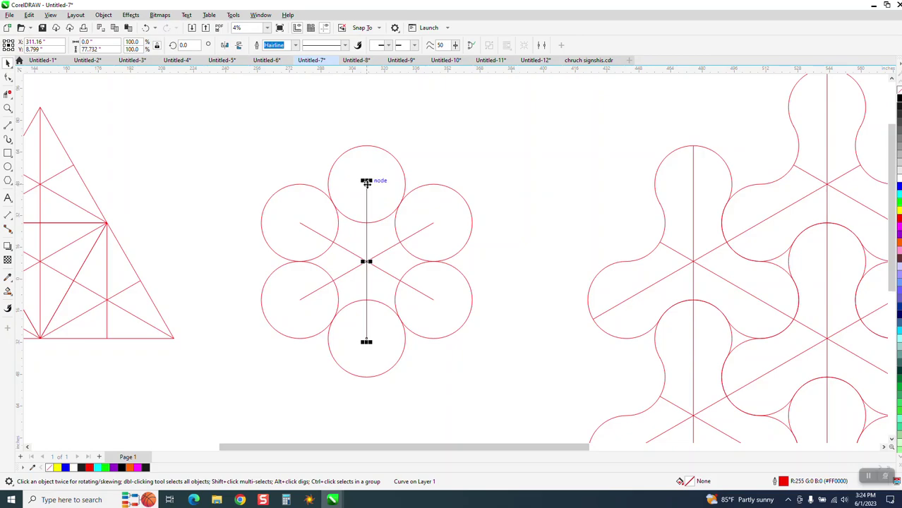
pyautogui.moveTo(366, 182); pyautogui.dragTo(365, 117)
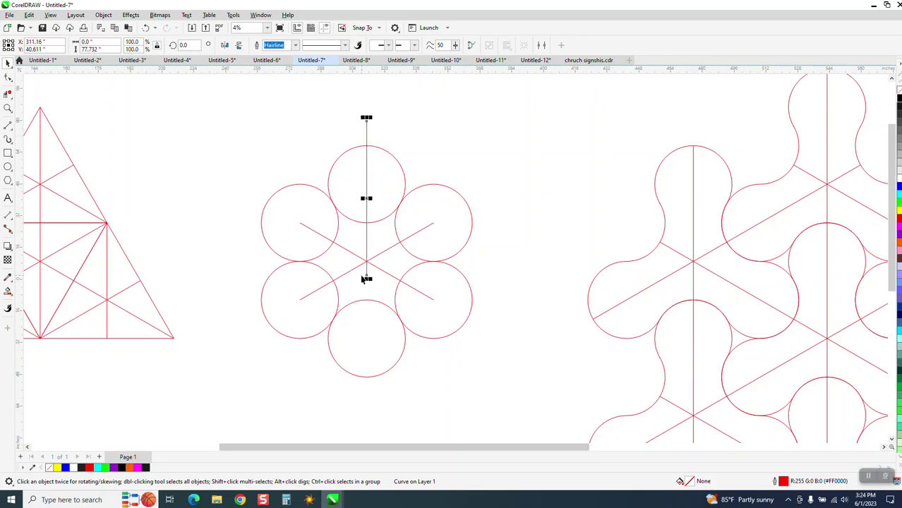
pyautogui.moveTo(366, 278); pyautogui.dragTo(366, 281)
pyautogui.moveTo(369, 329); pyautogui.dragTo(366, 433)
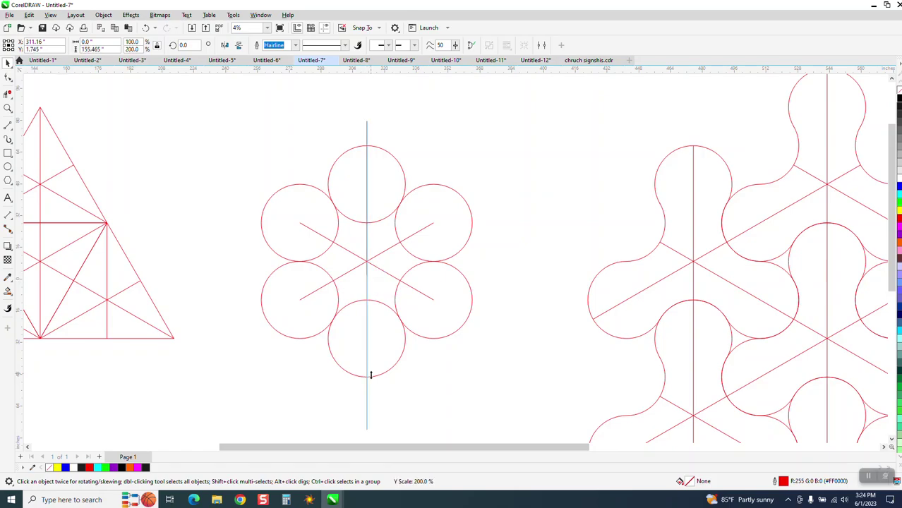
# - Lengthen both diagonal lines at each end so they reach past the flower's outer edge
pyautogui.click(434, 227)
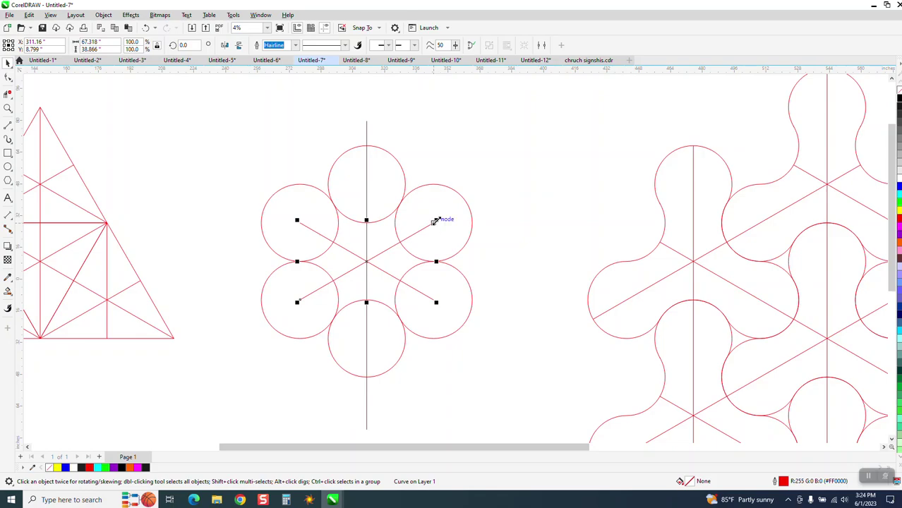
pyautogui.moveTo(435, 221); pyautogui.dragTo(486, 191)
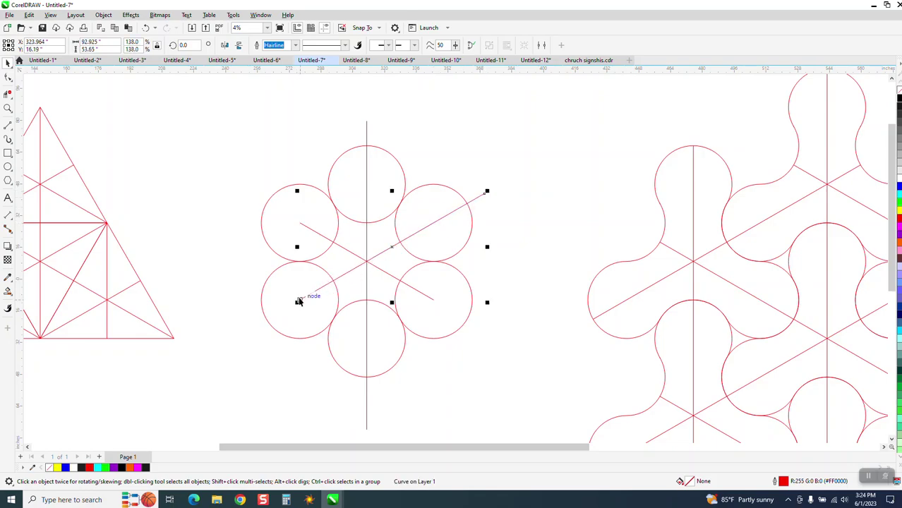
pyautogui.moveTo(299, 301); pyautogui.dragTo(298, 302)
pyautogui.moveTo(297, 302); pyautogui.dragTo(251, 328)
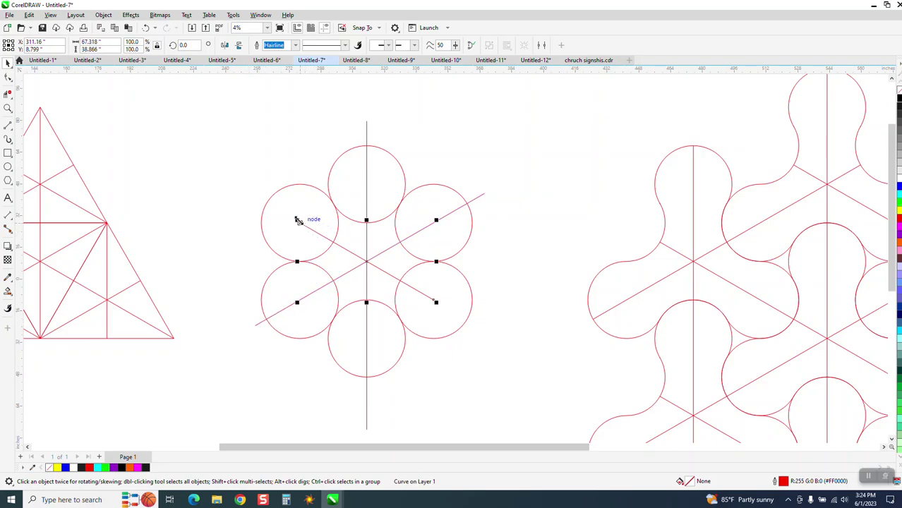
pyautogui.moveTo(298, 220); pyautogui.dragTo(248, 192)
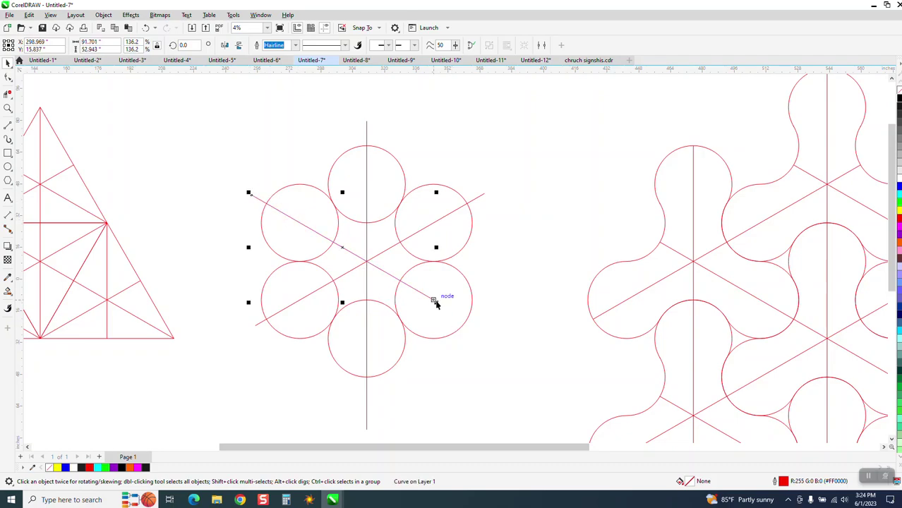
pyautogui.moveTo(435, 301); pyautogui.dragTo(476, 326)
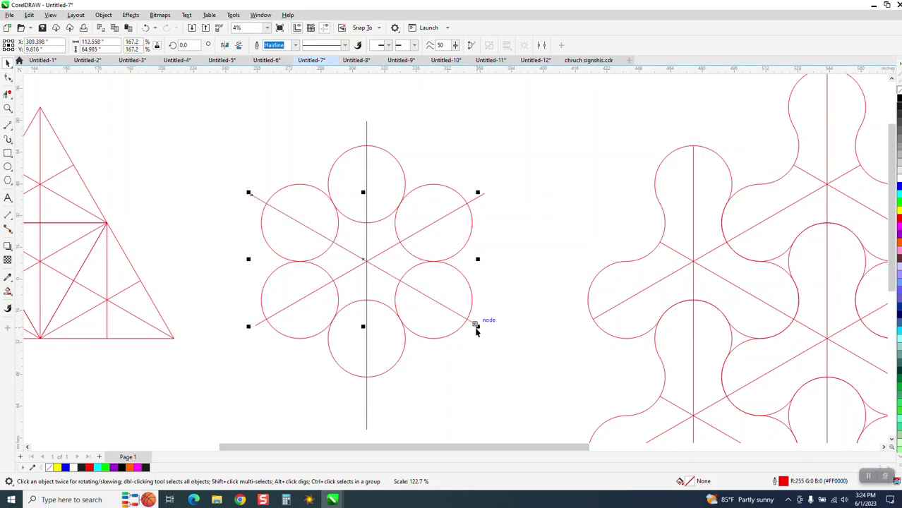
# - Zoom in and delete the six overlapping inner arcs between the circles with Virtual Segment Delete
pyautogui.click(8, 108)
pyautogui.moveTo(215, 144); pyautogui.dragTo(563, 434)
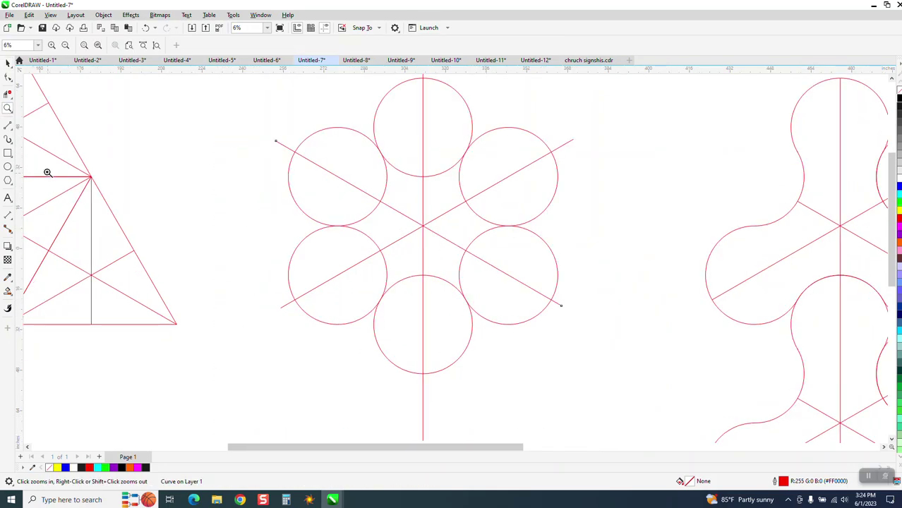
pyautogui.click(8, 94)
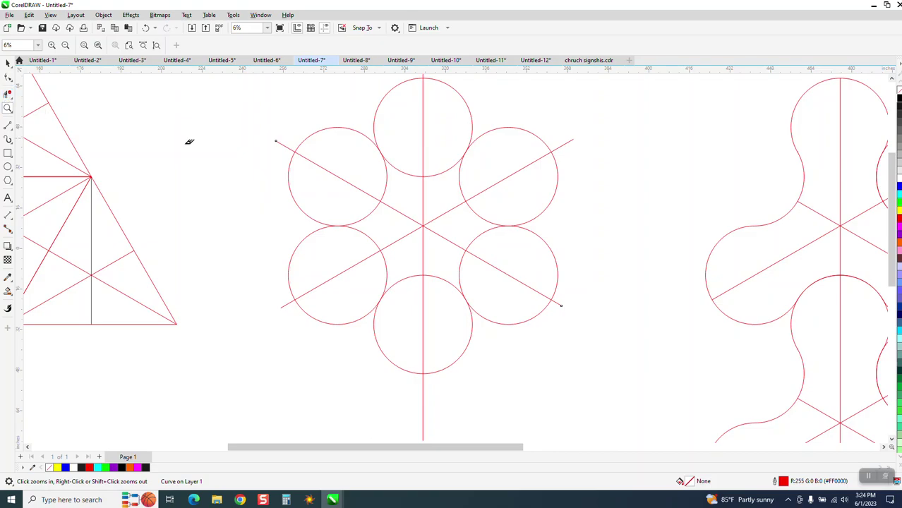
pyautogui.click(406, 175)
pyautogui.click(443, 175)
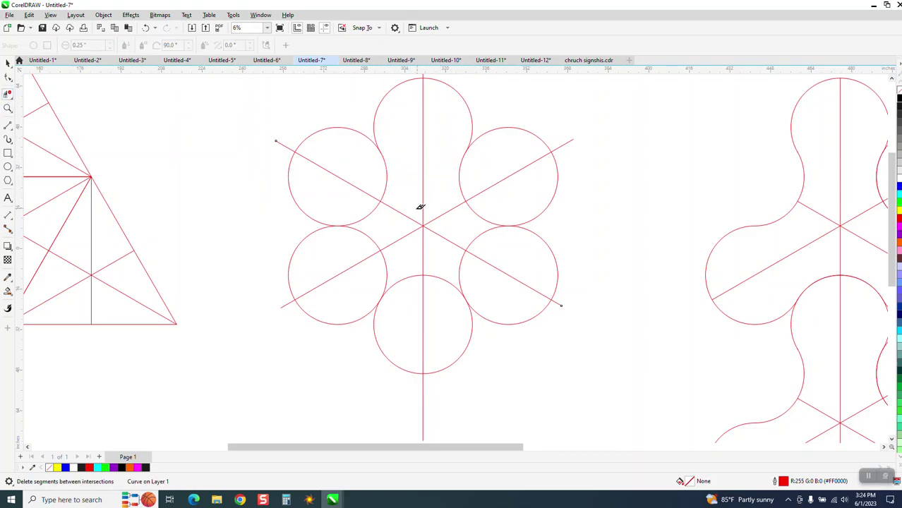
pyautogui.click(366, 237)
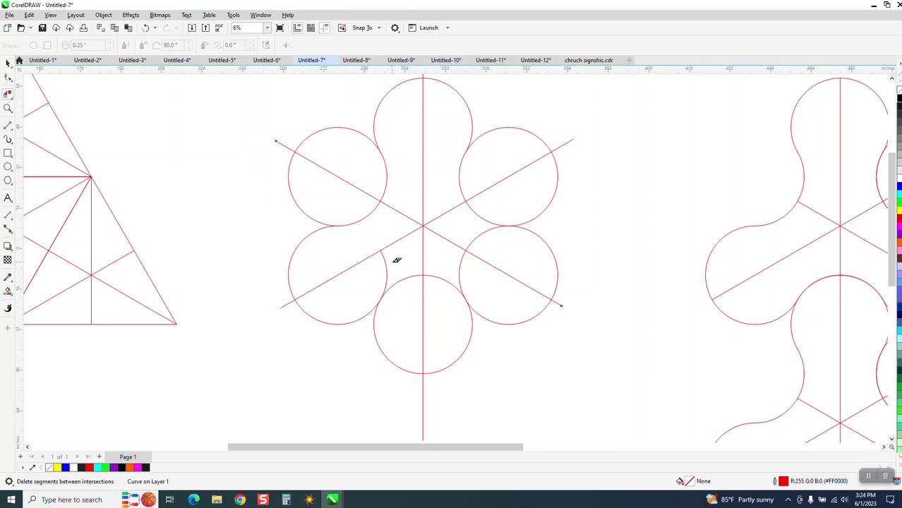
pyautogui.click(462, 265)
pyautogui.click(393, 260)
pyautogui.click(486, 240)
pyautogui.scroll(-2, 292, 278)
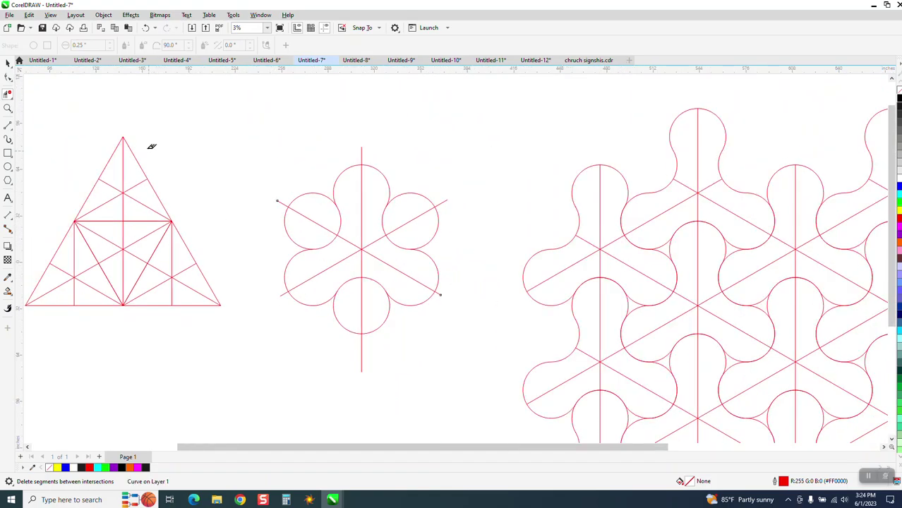
pyautogui.click(8, 62)
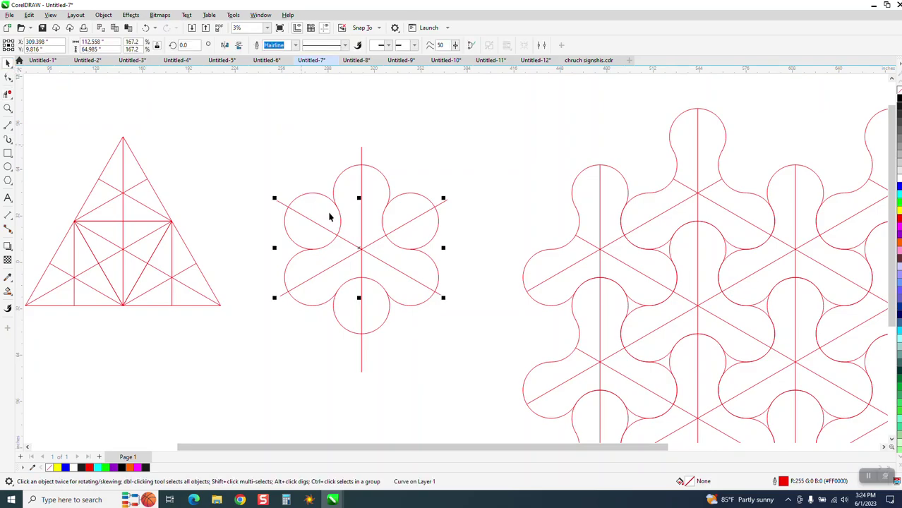
pyautogui.scroll(-1, 326, 217)
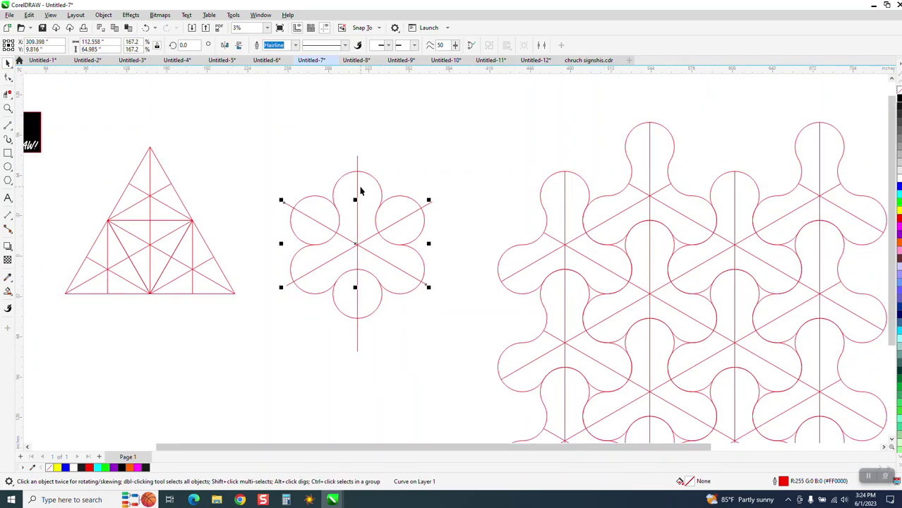
pyautogui.scroll(-1, 360, 191)
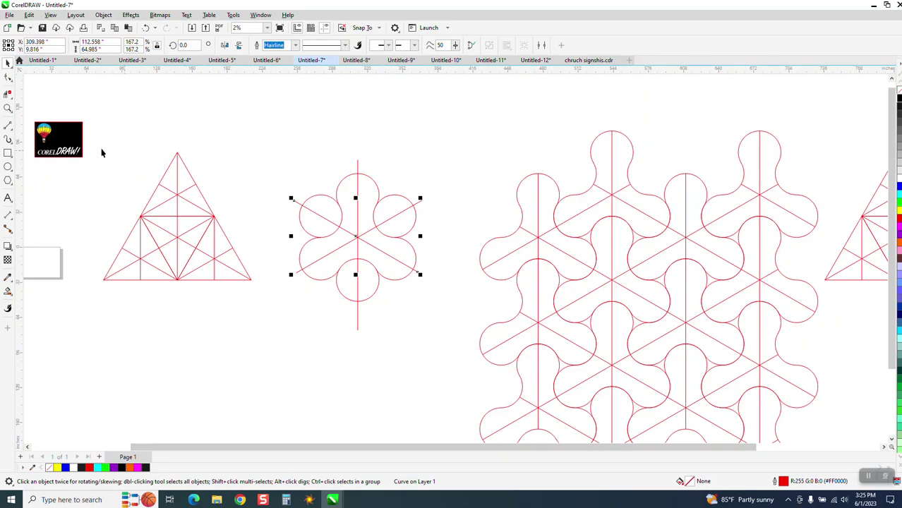
# - Nudge the triangle construction group down out of the way
pyautogui.moveTo(93, 136); pyautogui.dragTo(307, 330)
pyautogui.press('Down')
pyautogui.press('Down')
pyautogui.press('Down')
pyautogui.press('Down')
pyautogui.press('Down')
pyautogui.press('Down')
pyautogui.press('Down')
pyautogui.press('Down')
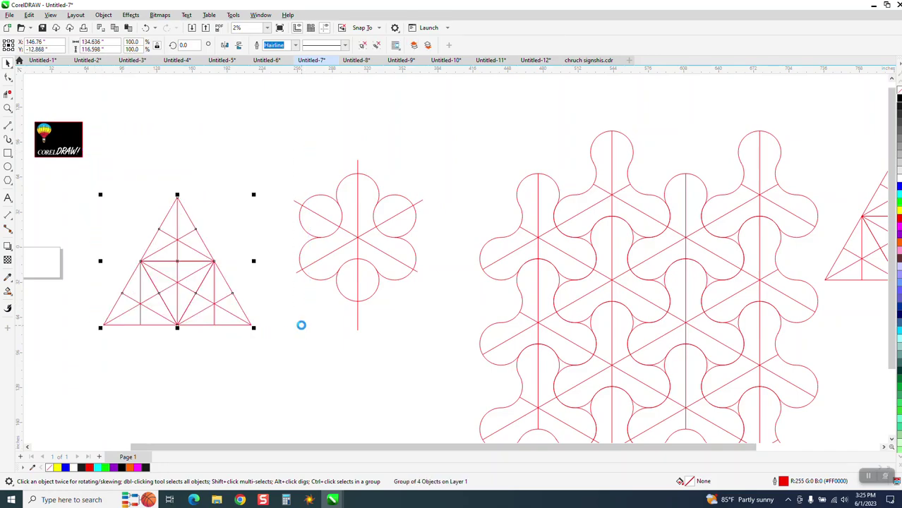
pyautogui.moveTo(276, 163); pyautogui.dragTo(467, 353)
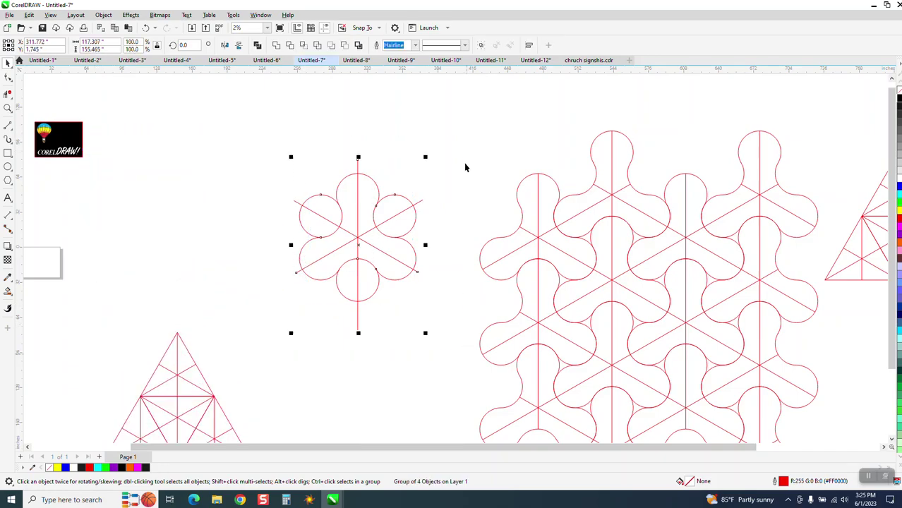
pyautogui.click(260, 132)
# - Set the nudge distance to 120 inches
pyautogui.doubleClick(335, 44)
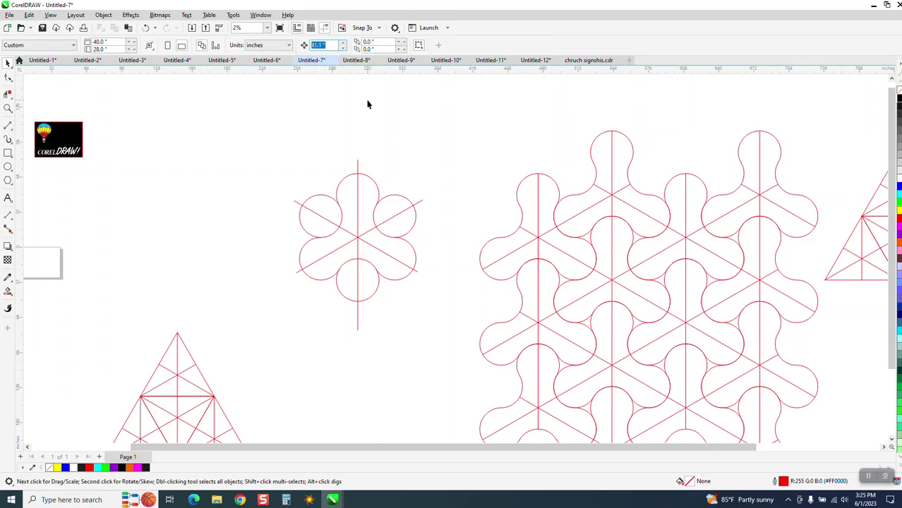
pyautogui.write('120')
pyautogui.press('Return')
# - Nudge both diagonal lines left off the flower
pyautogui.click(356, 241)
pyautogui.press('Left')
pyautogui.press('Left')
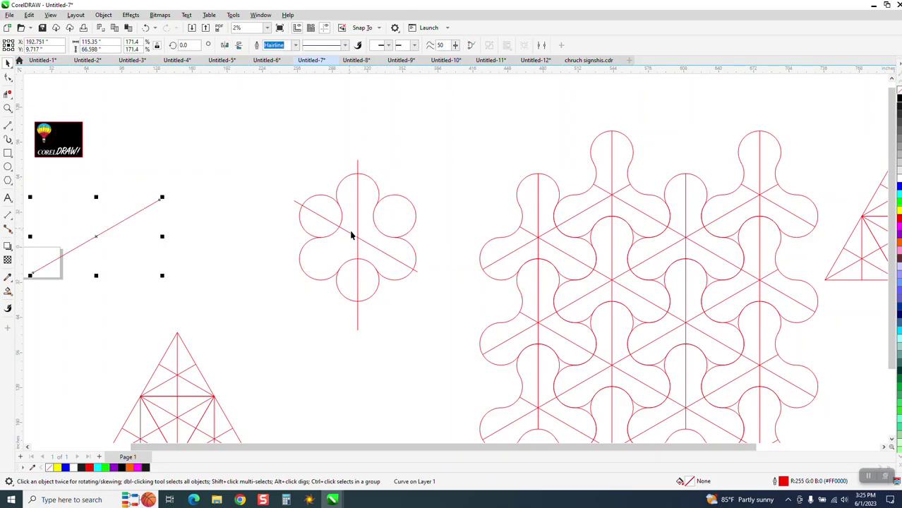
pyautogui.click(353, 238)
# - Smart Fill the flower centre into a separate three-lobed shape with no fill and a black outline
pyautogui.press('Left')
pyautogui.press('Left')
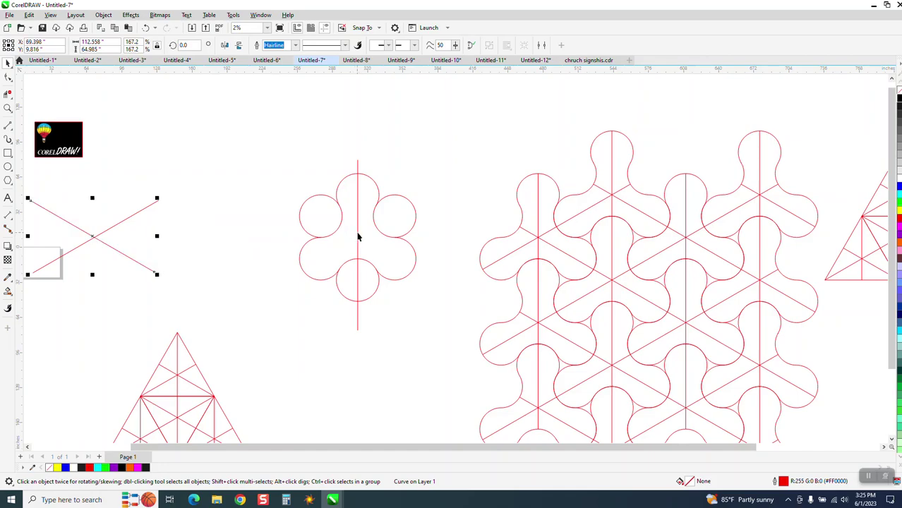
pyautogui.click(357, 237)
pyautogui.press('Left')
pyautogui.press('Left')
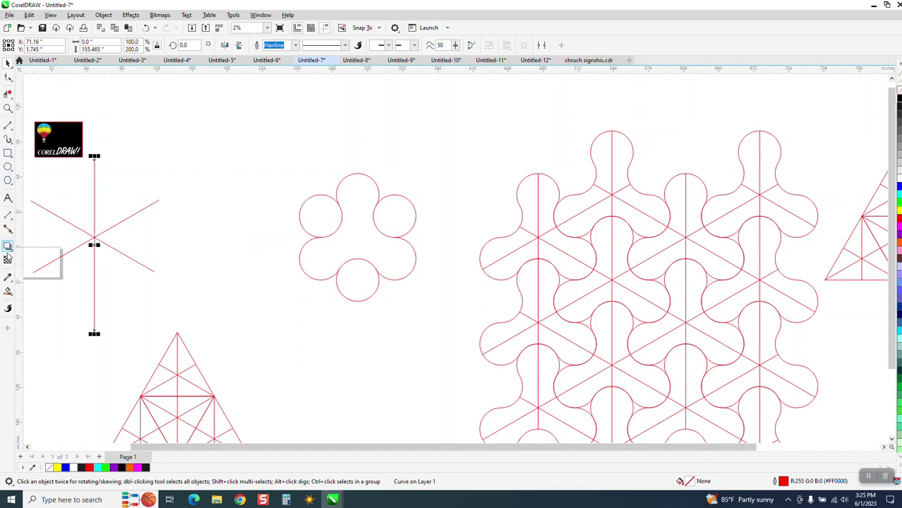
pyautogui.click(8, 291)
pyautogui.click(369, 241)
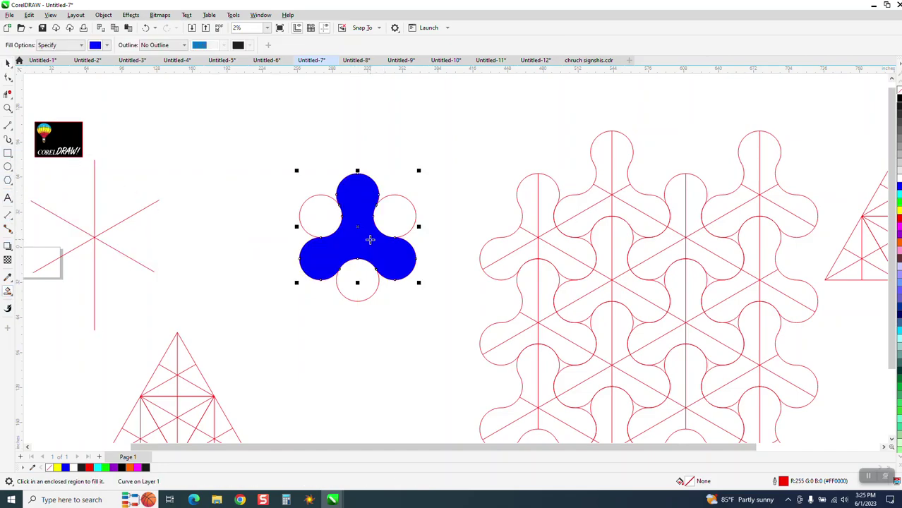
pyautogui.press('Left')
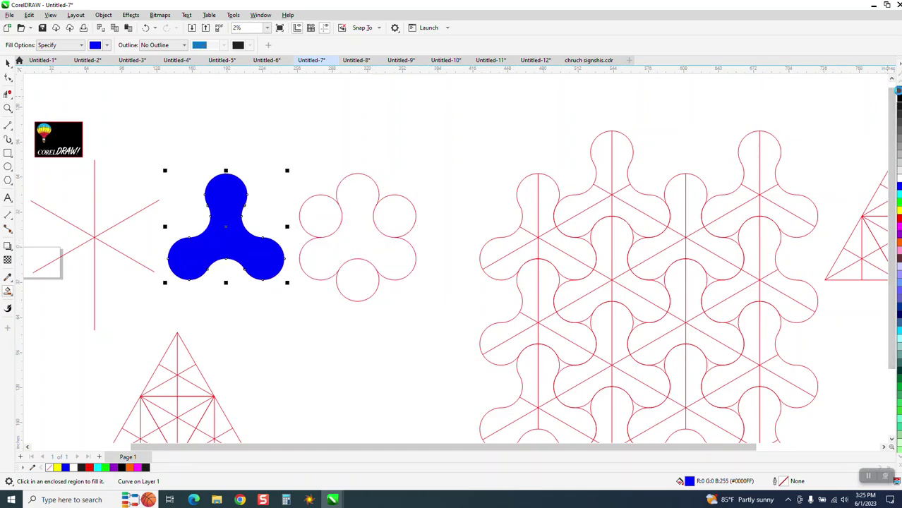
pyautogui.click(898, 89)
pyautogui.rightClick(898, 98)
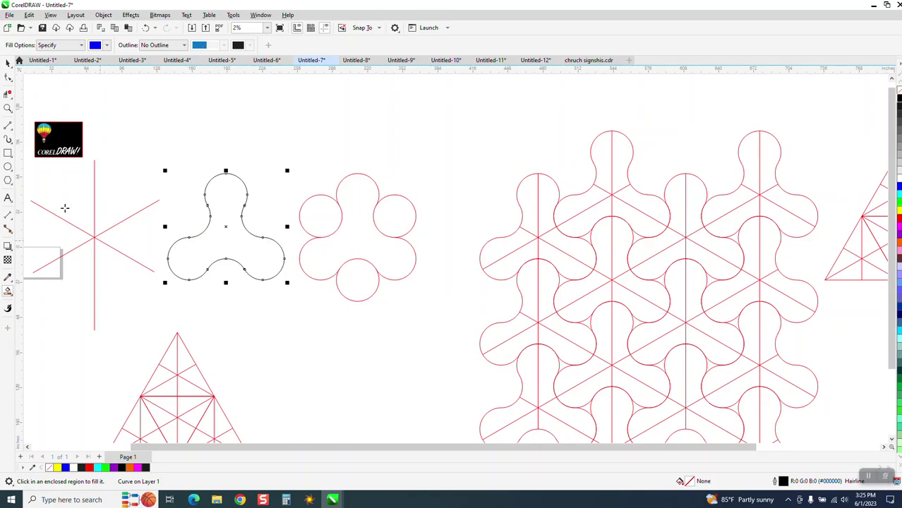
# - Centre each of the three red construction lines on the new black trefoil
pyautogui.click(8, 62)
pyautogui.click(94, 241)
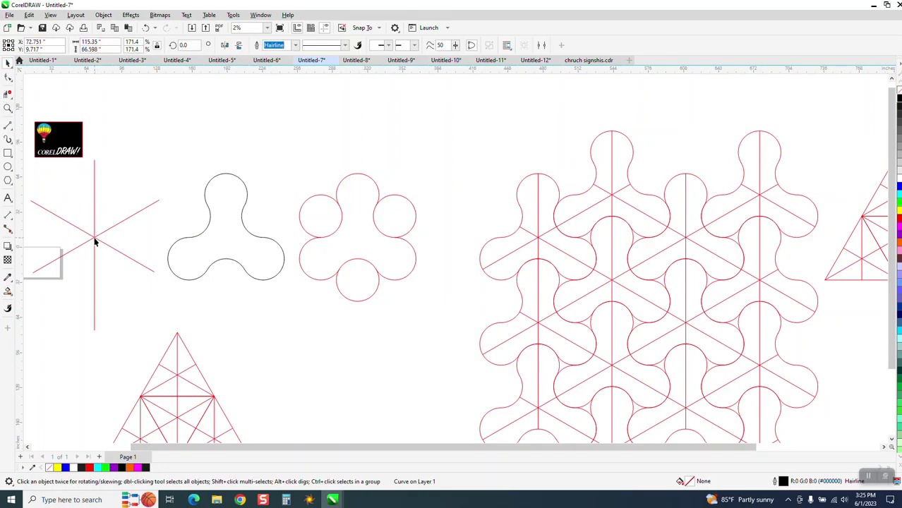
pyautogui.click(95, 241)
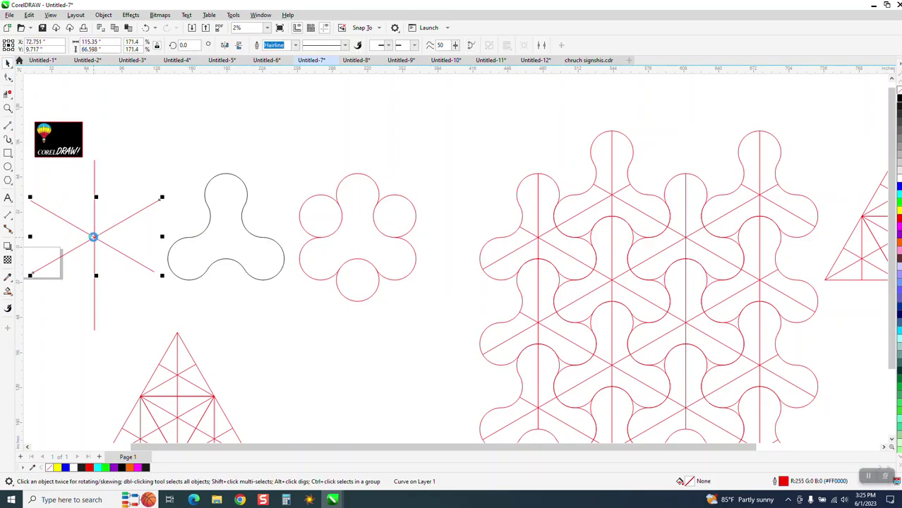
pyautogui.press('c')
pyautogui.click(95, 238)
pyautogui.press('c')
pyautogui.press('Escape')
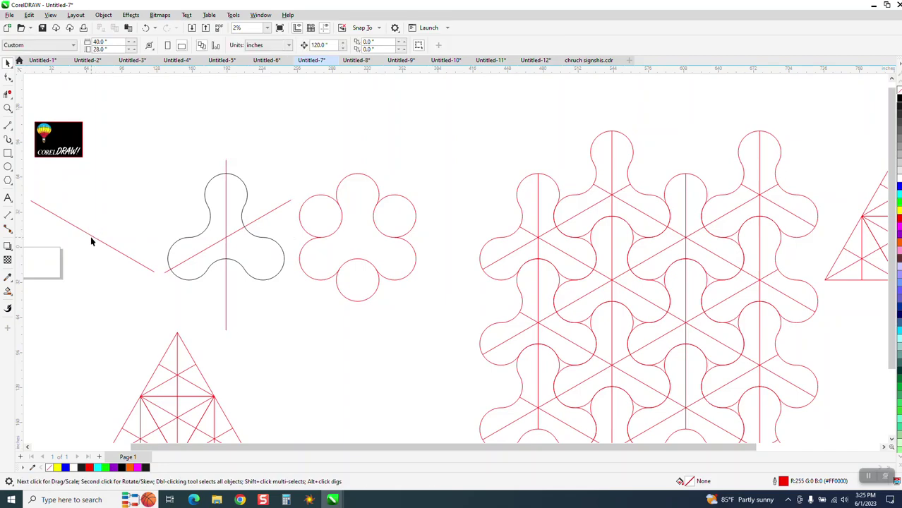
pyautogui.click(91, 241)
pyautogui.press('c')
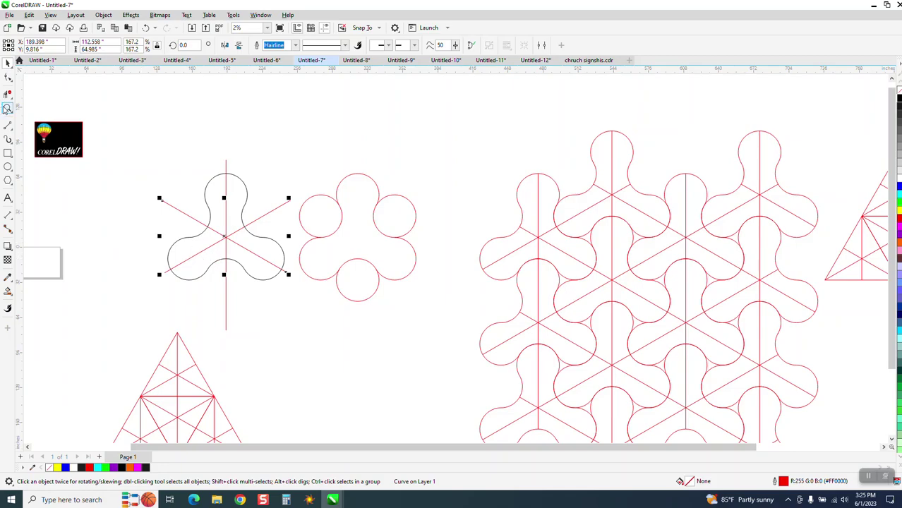
pyautogui.click(8, 108)
# - Trim the red line ends overhanging the trefoil outline, then marquee-select the remaining spokes
pyautogui.click(235, 261)
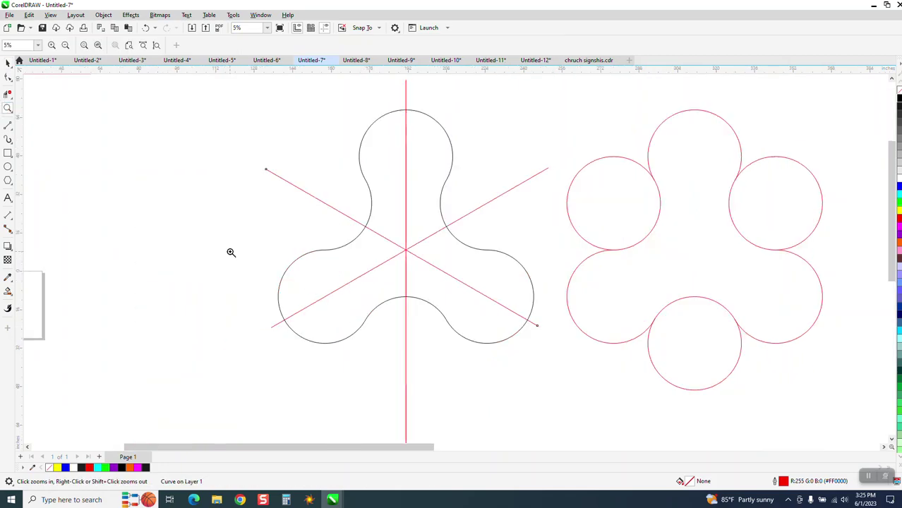
pyautogui.click(8, 94)
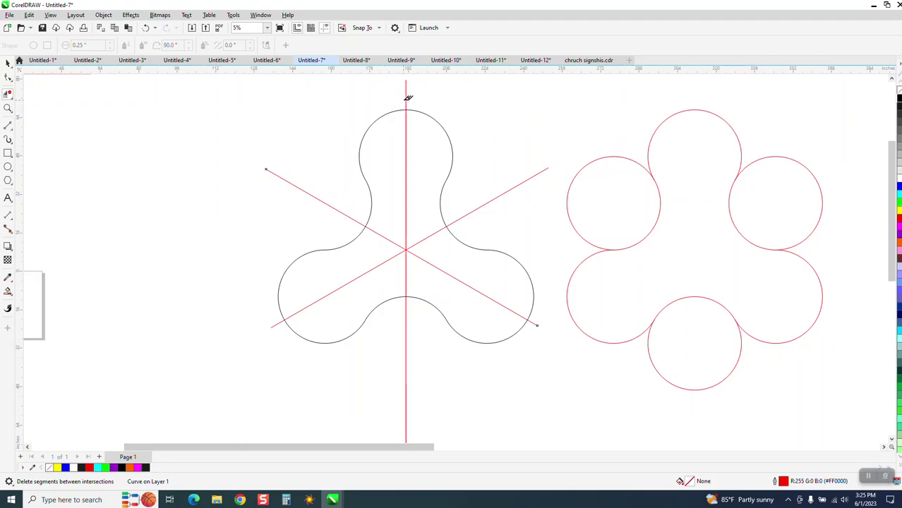
pyautogui.click(487, 210)
pyautogui.click(332, 207)
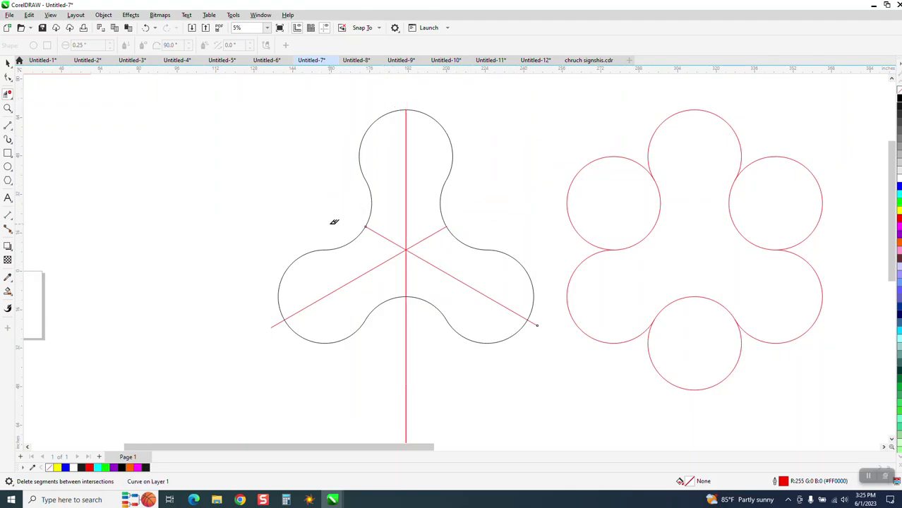
pyautogui.click(406, 310)
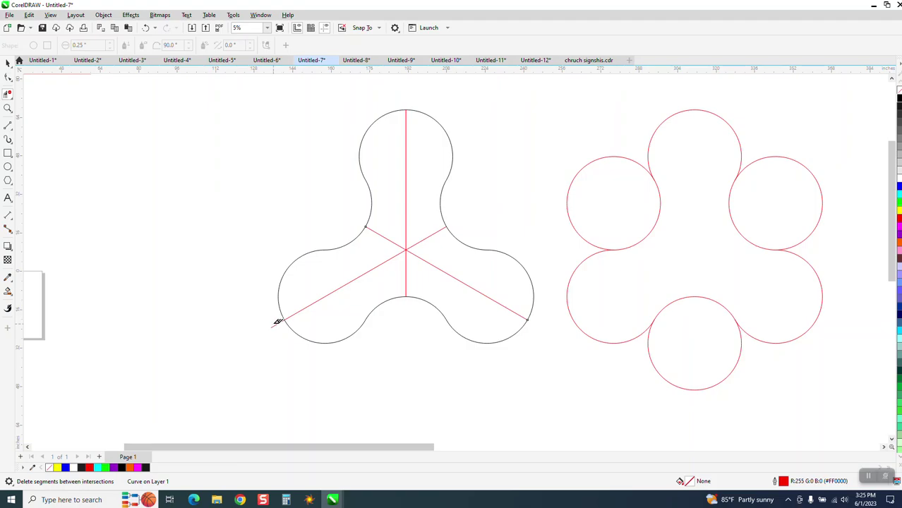
pyautogui.click(277, 323)
pyautogui.click(8, 63)
pyautogui.scroll(-1, 264, 221)
pyautogui.moveTo(271, 147); pyautogui.dragTo(442, 356)
# - Group the red spokes, position them on the trefoil, then group them with the black outline
pyautogui.hotkey('ctrl', 'g')
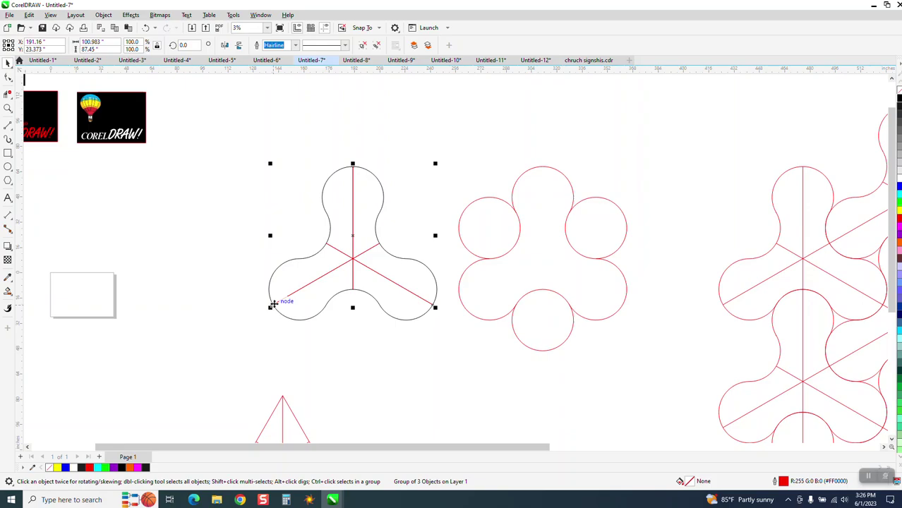
pyautogui.moveTo(272, 308); pyautogui.dragTo(353, 270)
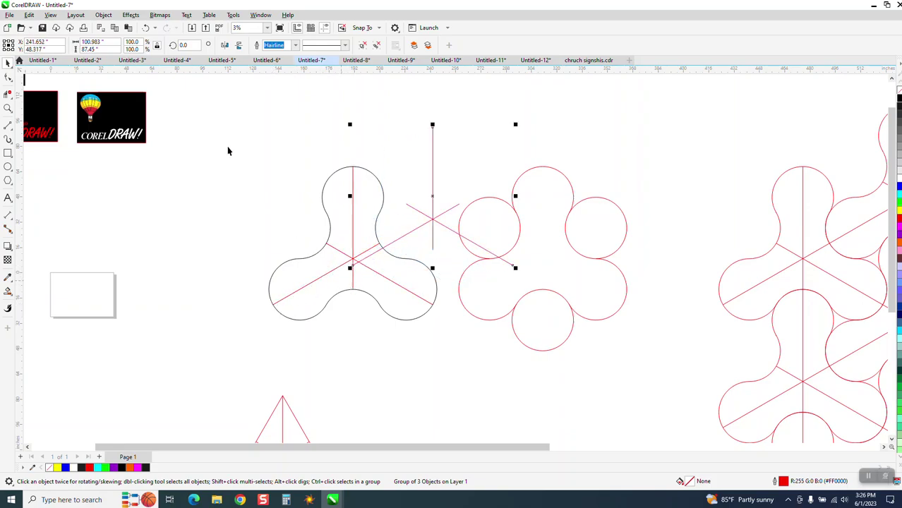
pyautogui.moveTo(220, 124); pyautogui.dragTo(261, 234)
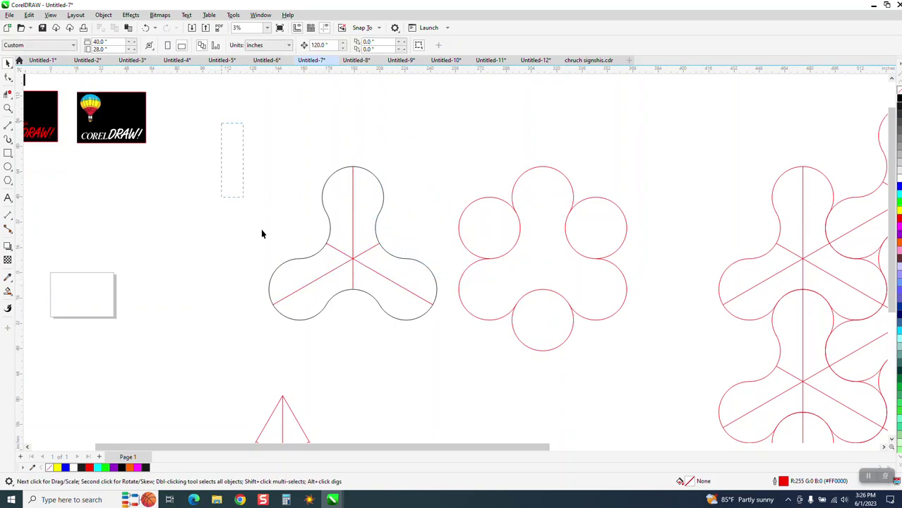
pyautogui.moveTo(438, 380); pyautogui.dragTo(452, 381)
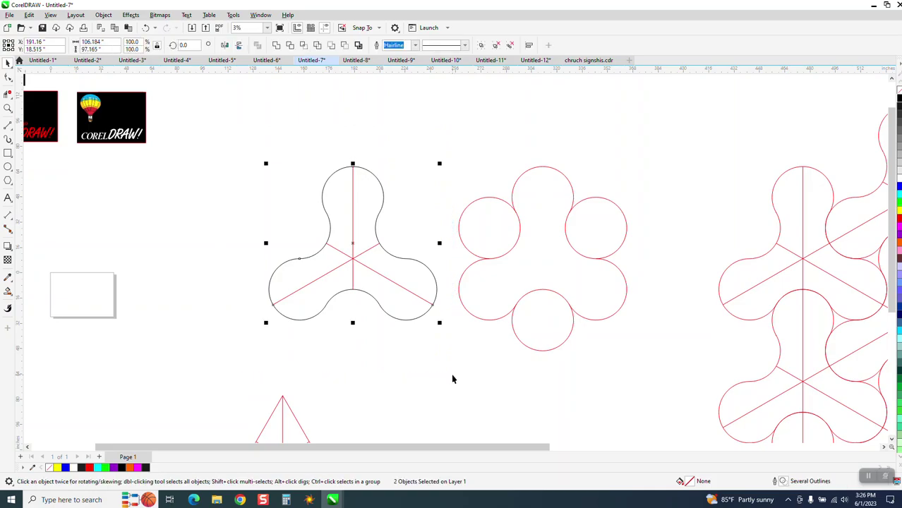
pyautogui.hotkey('ctrl', 'g')
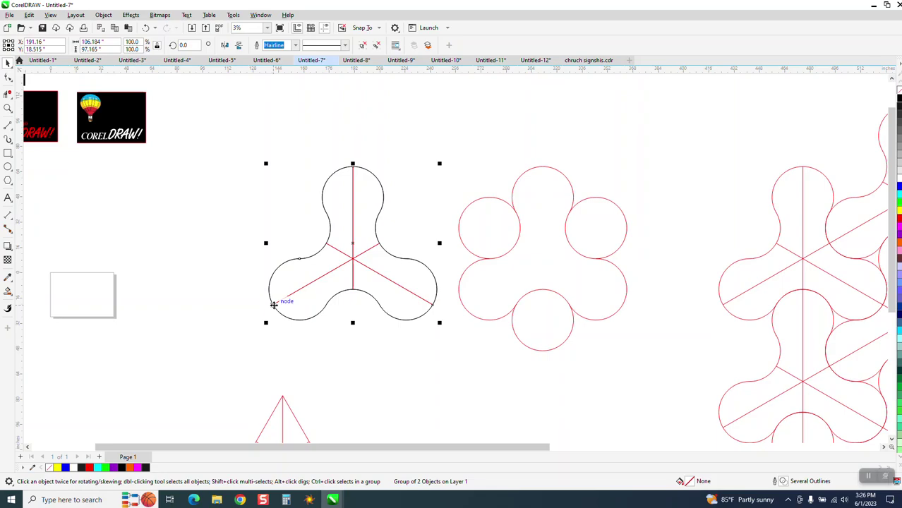
# - Snap copies of the tile together into an interlocking row of four trefoils
pyautogui.moveTo(274, 304); pyautogui.dragTo(380, 245)
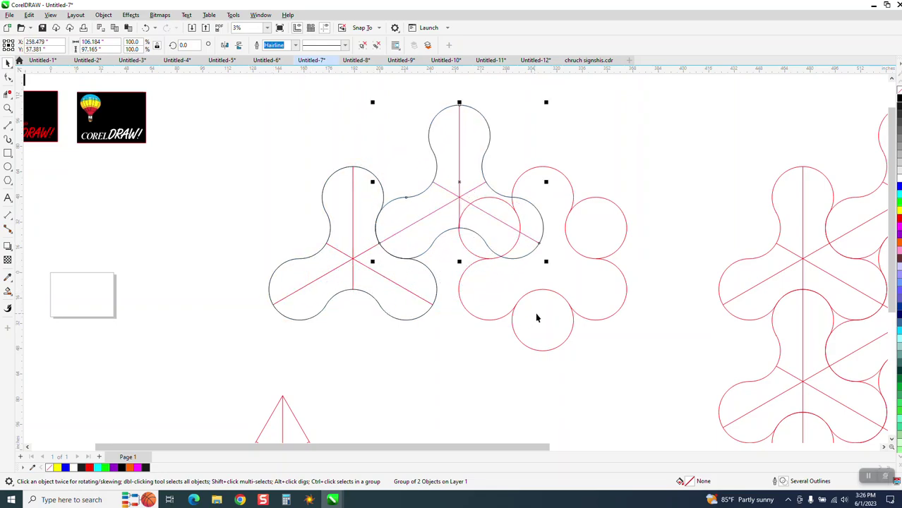
pyautogui.scroll(-1, 550, 264)
pyautogui.moveTo(634, 177); pyautogui.dragTo(448, 365)
pyautogui.click(448, 365)
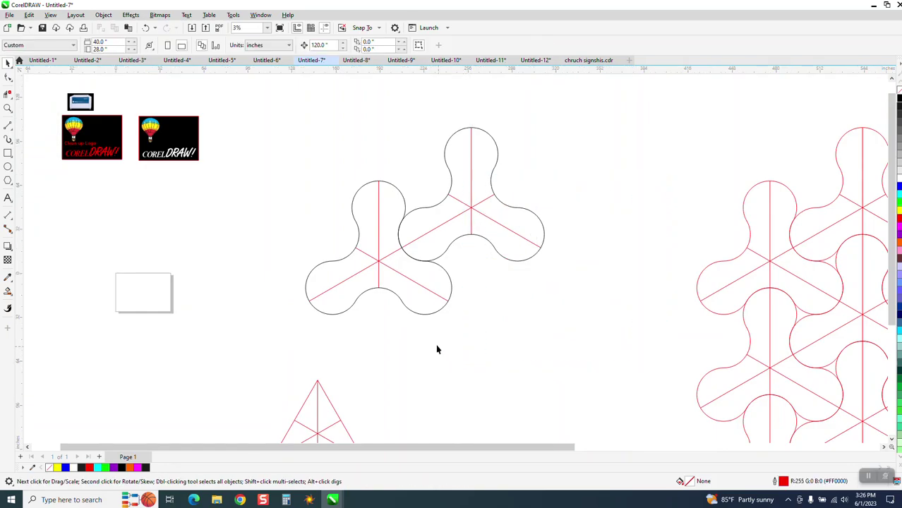
pyautogui.scroll(-1, 395, 322)
pyautogui.moveTo(605, 361); pyautogui.dragTo(612, 364)
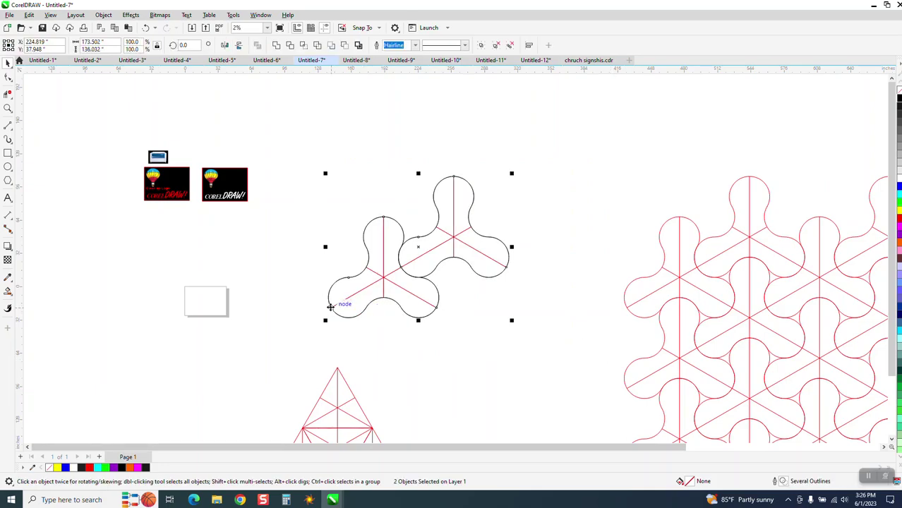
pyautogui.moveTo(333, 310); pyautogui.dragTo(472, 233)
# - Copy the four-tile row interlocked above, then repeat it twice more with Ctrl+D
pyautogui.scroll(-1, 358, 258)
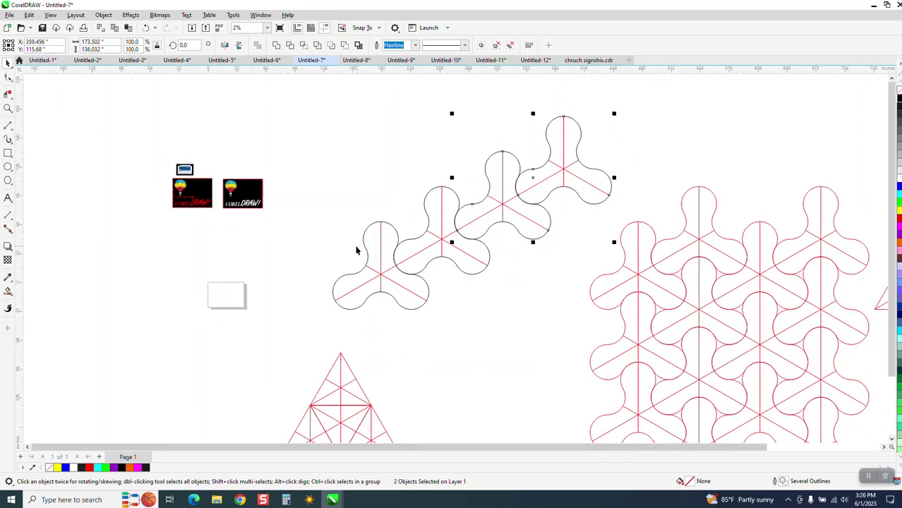
pyautogui.moveTo(307, 97); pyautogui.dragTo(618, 340)
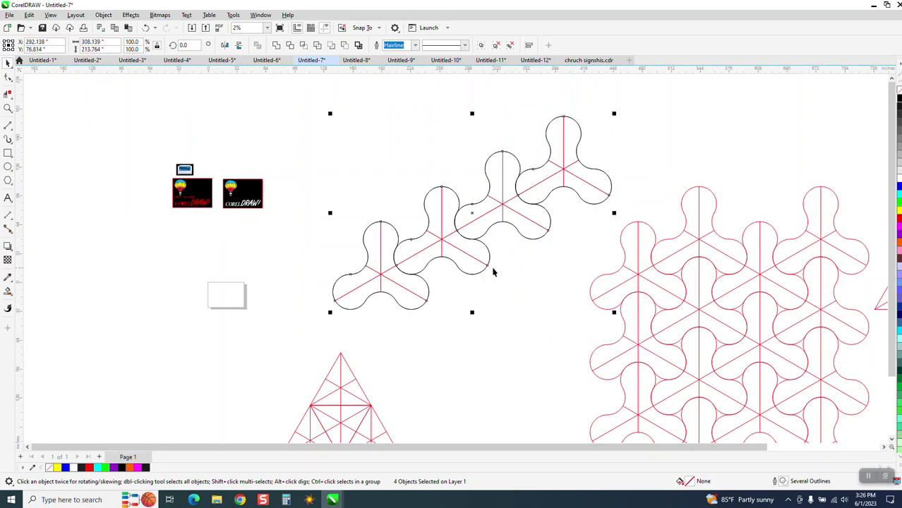
pyautogui.moveTo(488, 266); pyautogui.dragTo(488, 196)
pyautogui.scroll(-2, 322, 311)
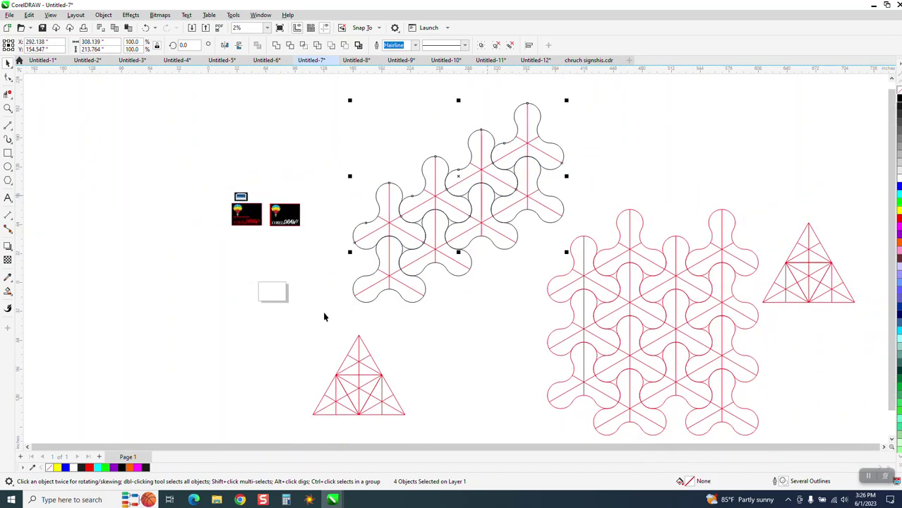
pyautogui.hotkey('ctrl', 'd')
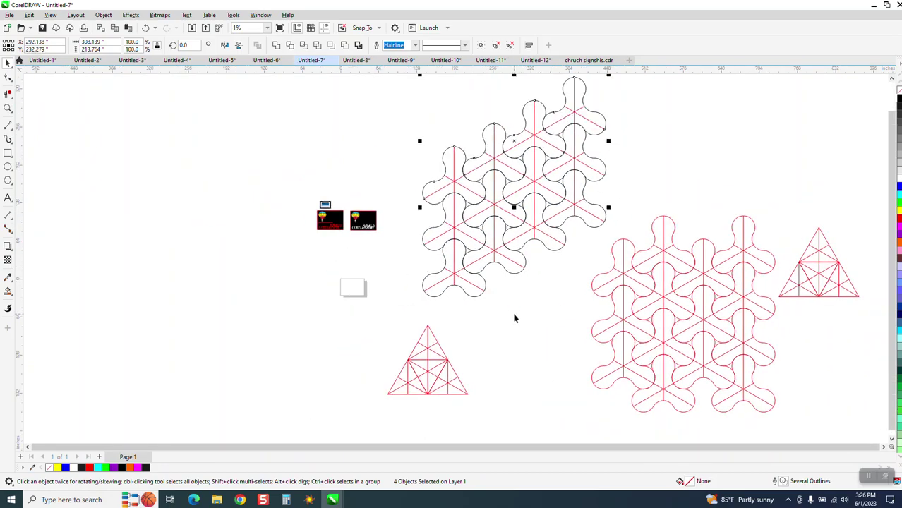
pyautogui.hotkey('ctrl', 'd')
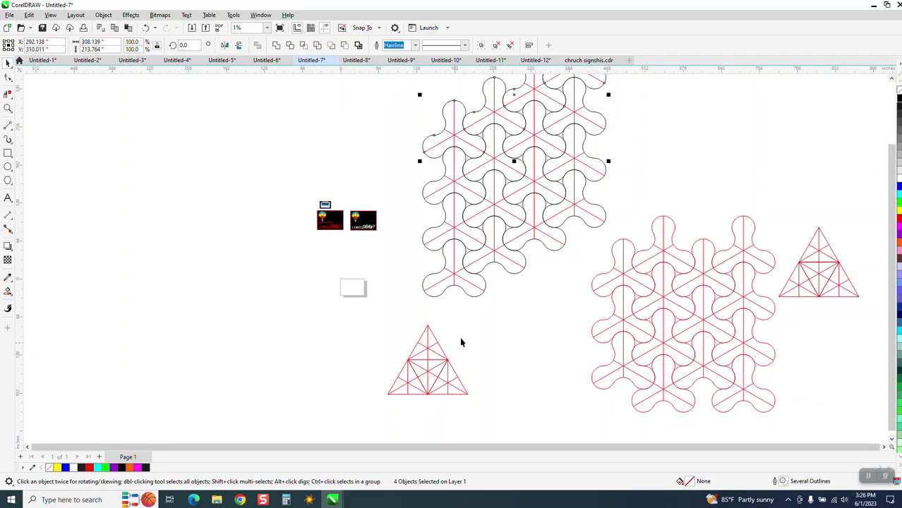
pyautogui.scroll(-1, 416, 284)
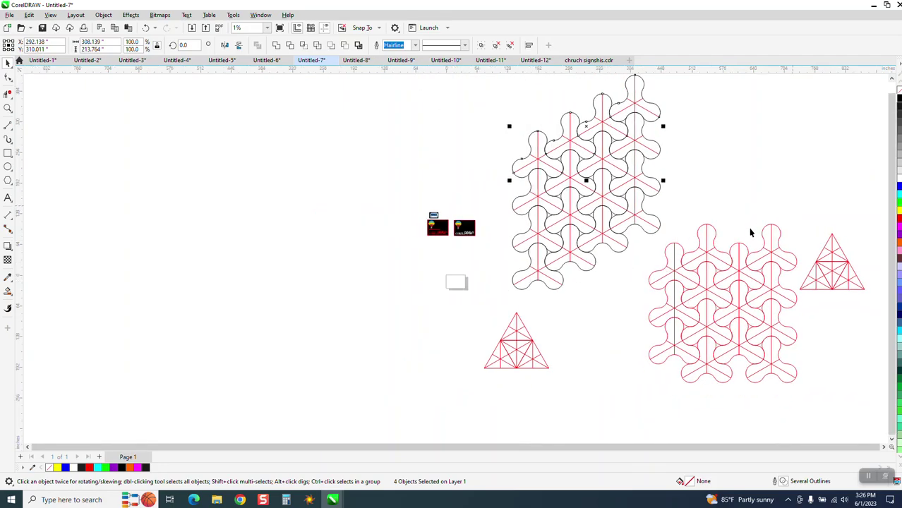
pyautogui.click(8, 108)
# - Zoom into the tiling and delete the red lines in the lower, left and central tiles
pyautogui.moveTo(496, 88); pyautogui.dragTo(723, 319)
pyautogui.click(8, 94)
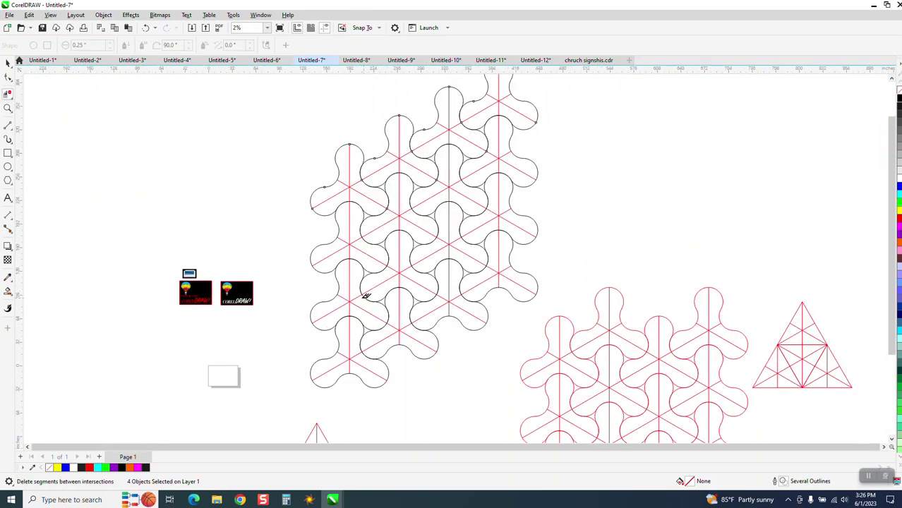
pyautogui.click(353, 309)
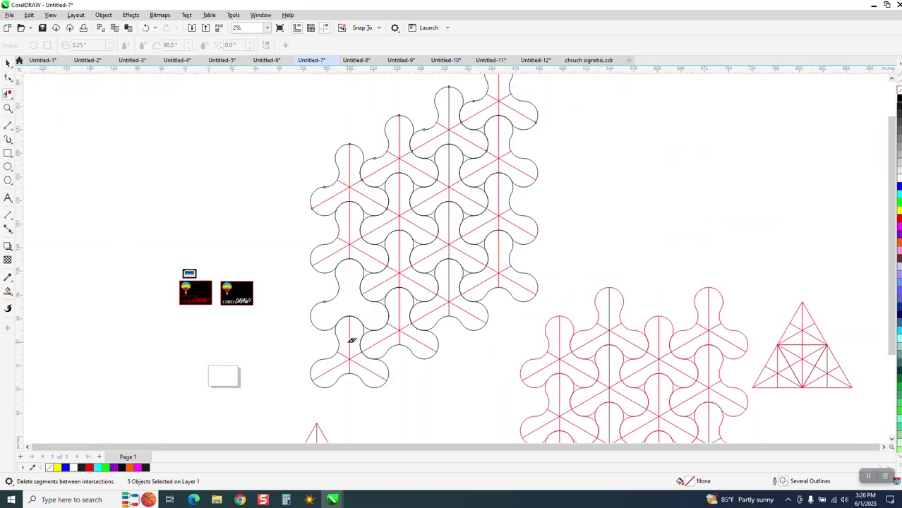
pyautogui.click(354, 362)
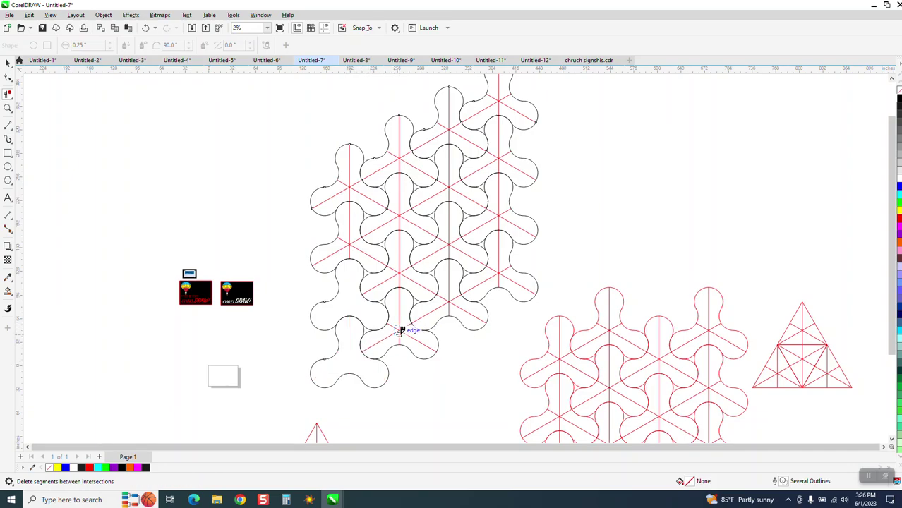
pyautogui.click(401, 328)
pyautogui.click(455, 305)
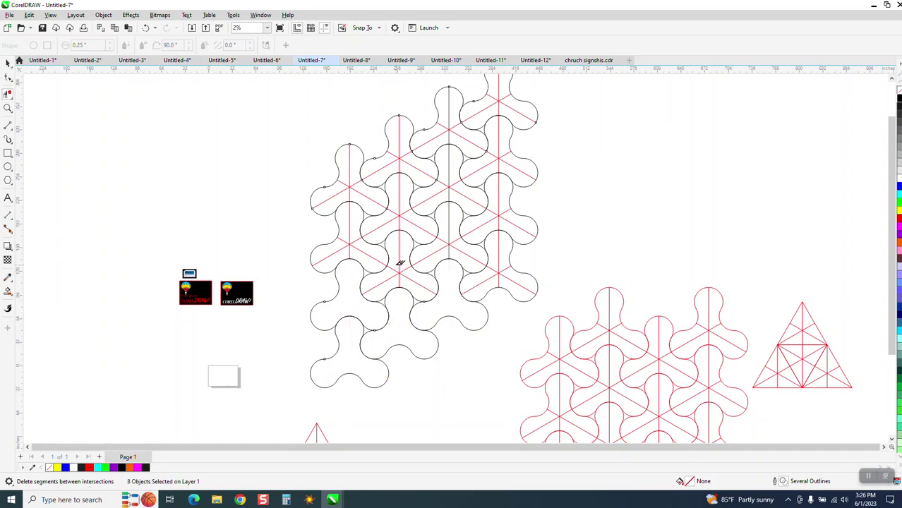
pyautogui.click(401, 267)
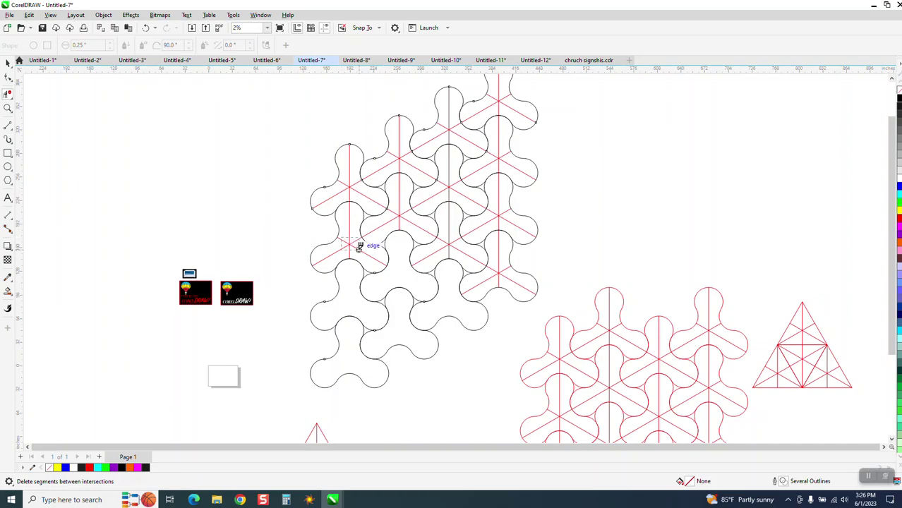
pyautogui.click(359, 247)
pyautogui.click(354, 185)
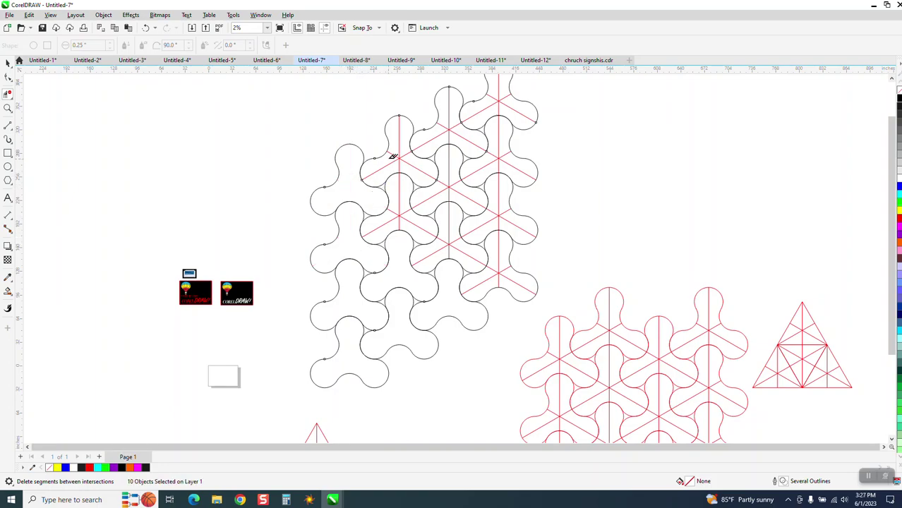
pyautogui.click(400, 160)
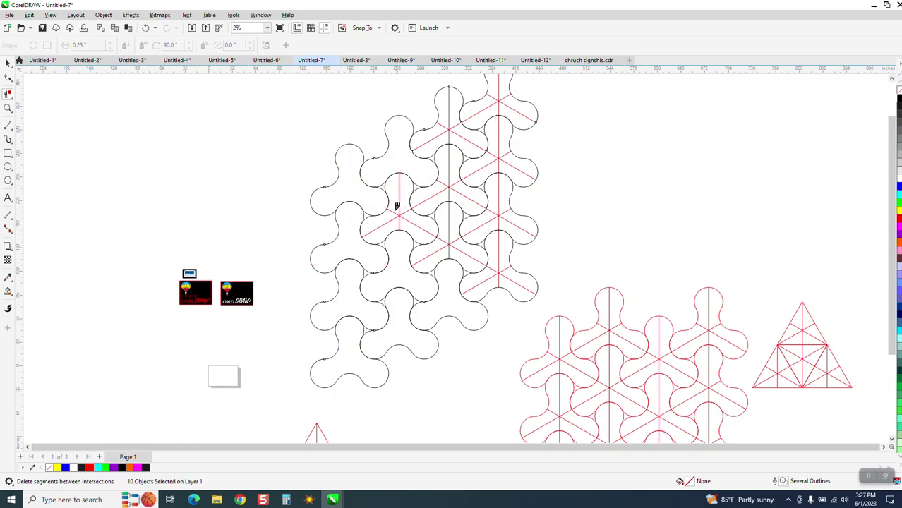
pyautogui.click(402, 209)
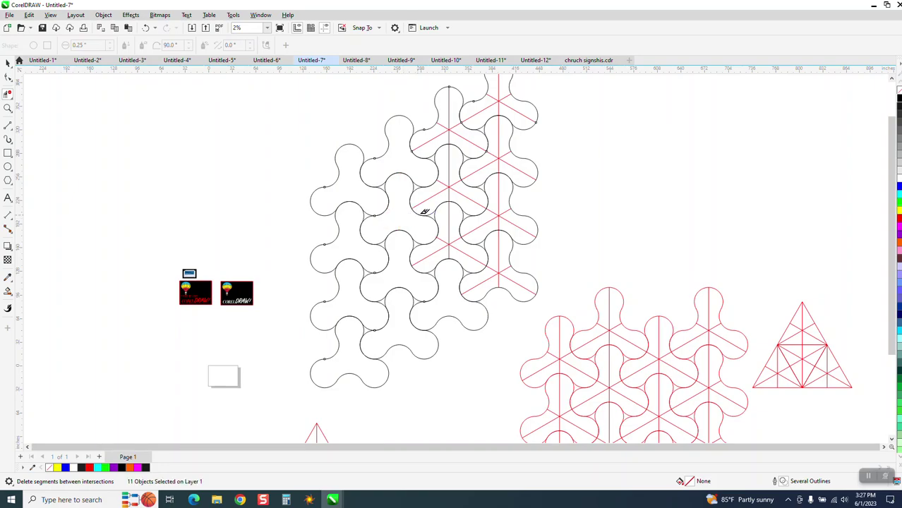
# - Delete the red lines in the right-edge and top tiles, then zoom in to inspect
pyautogui.click(448, 186)
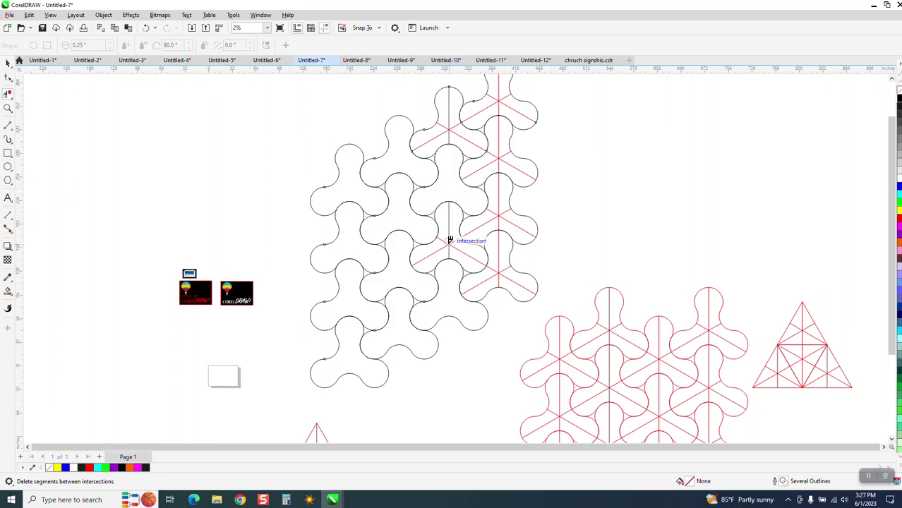
pyautogui.click(451, 241)
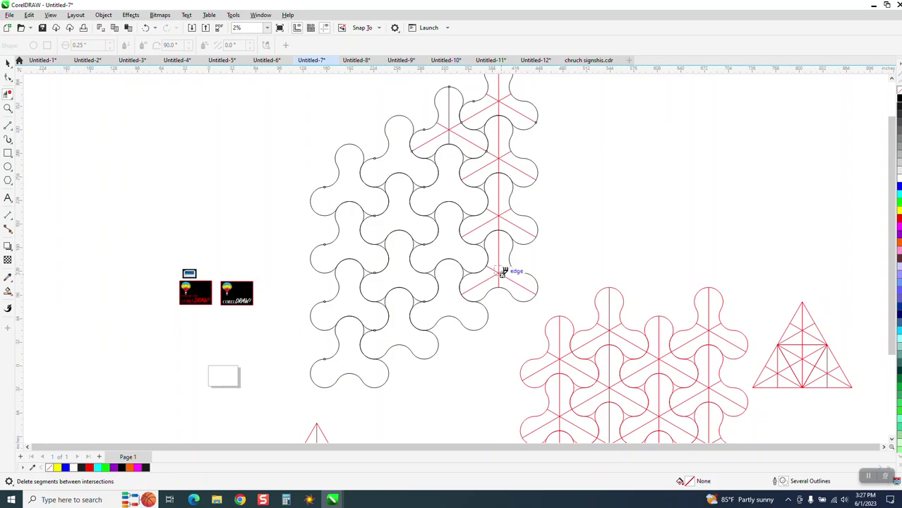
pyautogui.click(501, 266)
pyautogui.click(504, 210)
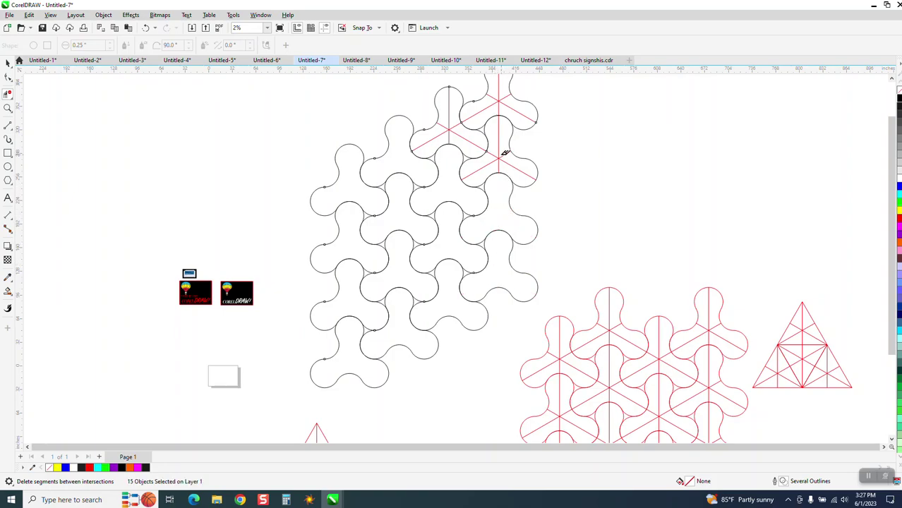
pyautogui.click(501, 162)
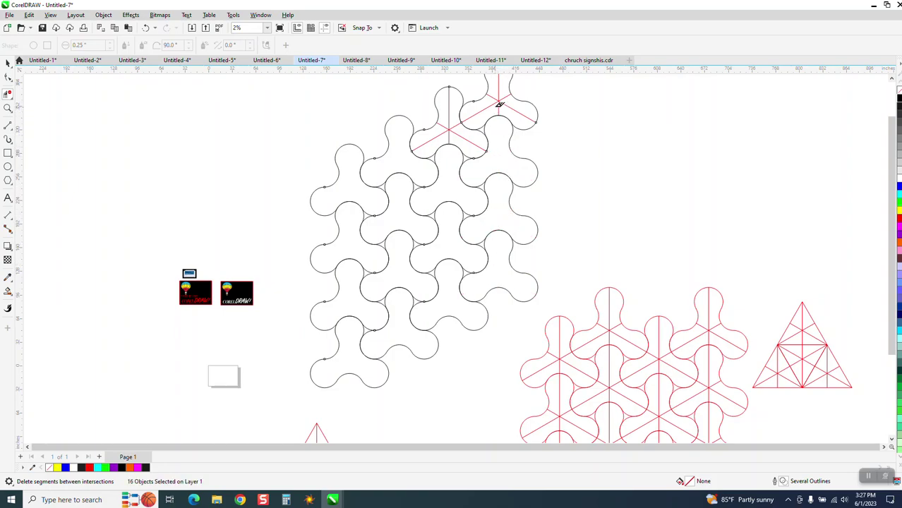
pyautogui.click(500, 101)
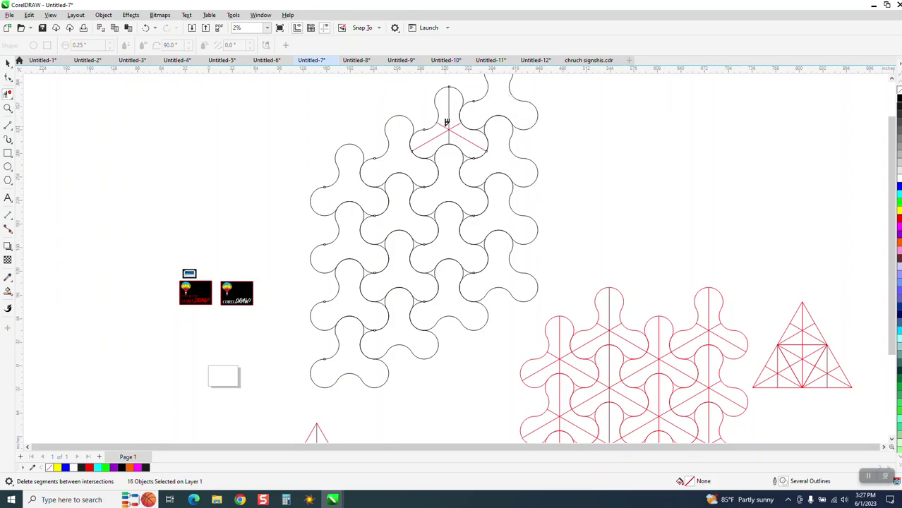
pyautogui.click(446, 122)
pyautogui.scroll(-1, 347, 229)
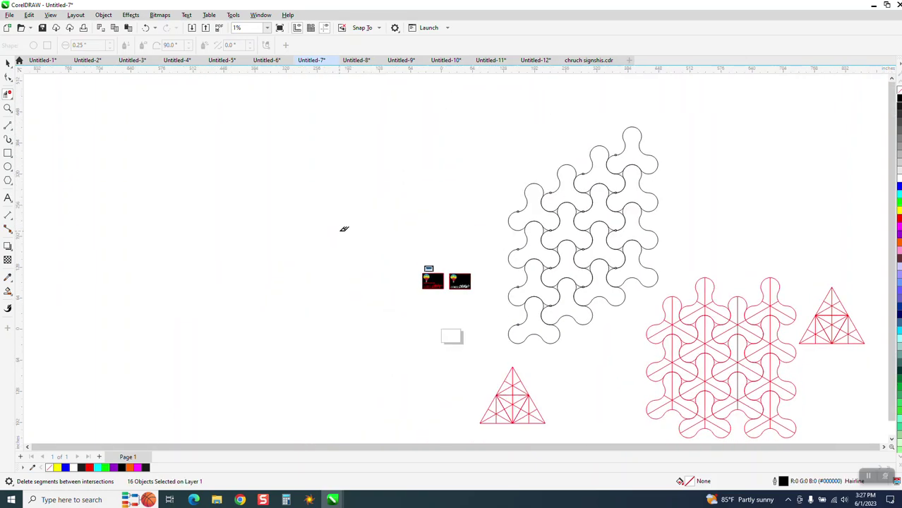
pyautogui.click(8, 108)
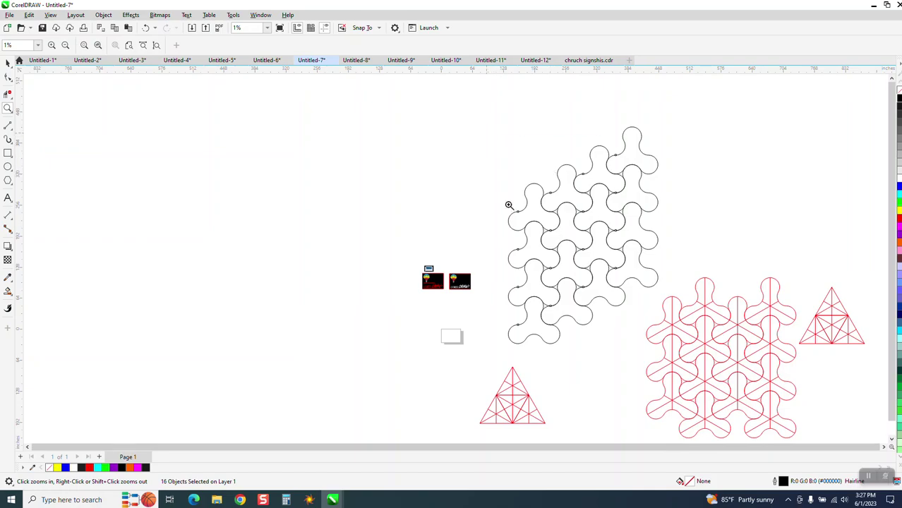
pyautogui.click(674, 337)
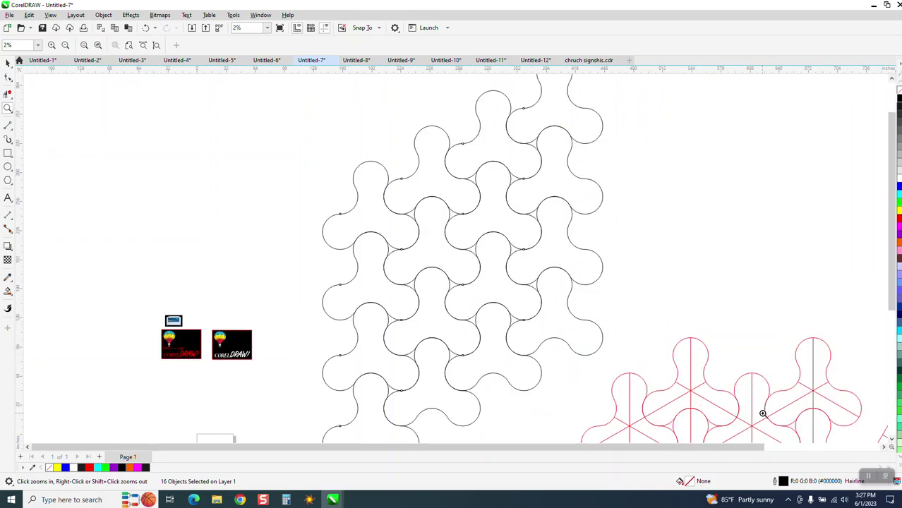